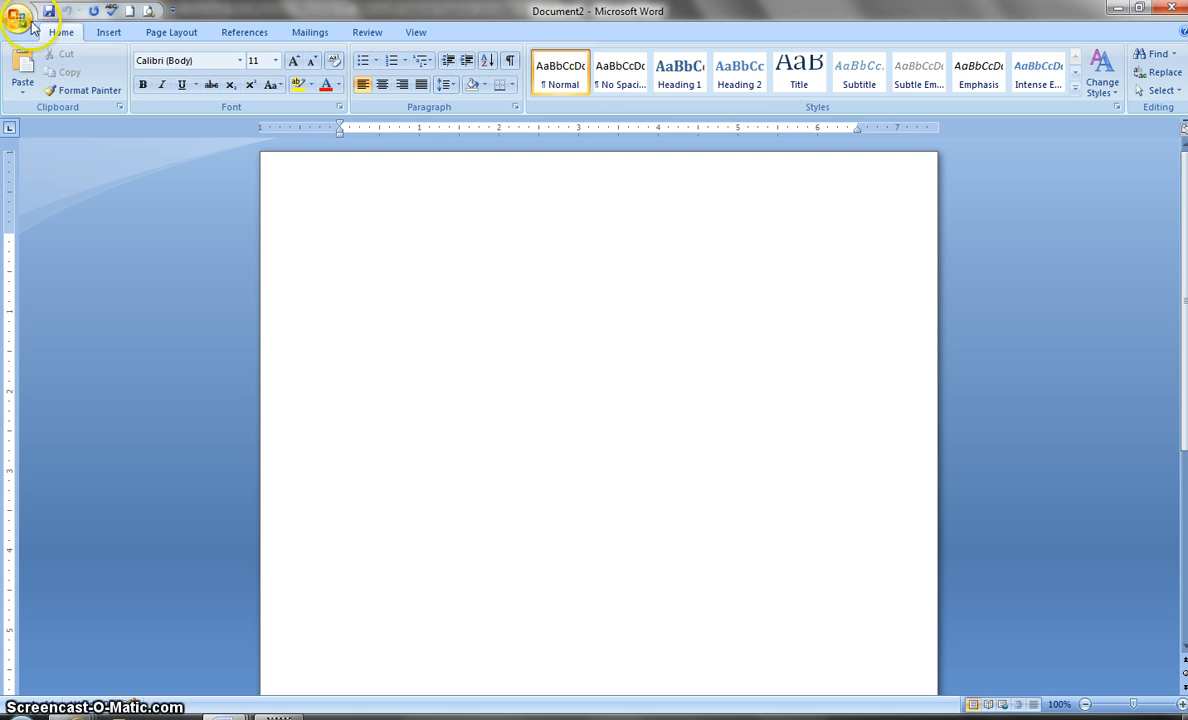
# Step: Insert a table with 4 columns and 11 rows into the blank document
pyautogui.click(108, 32)
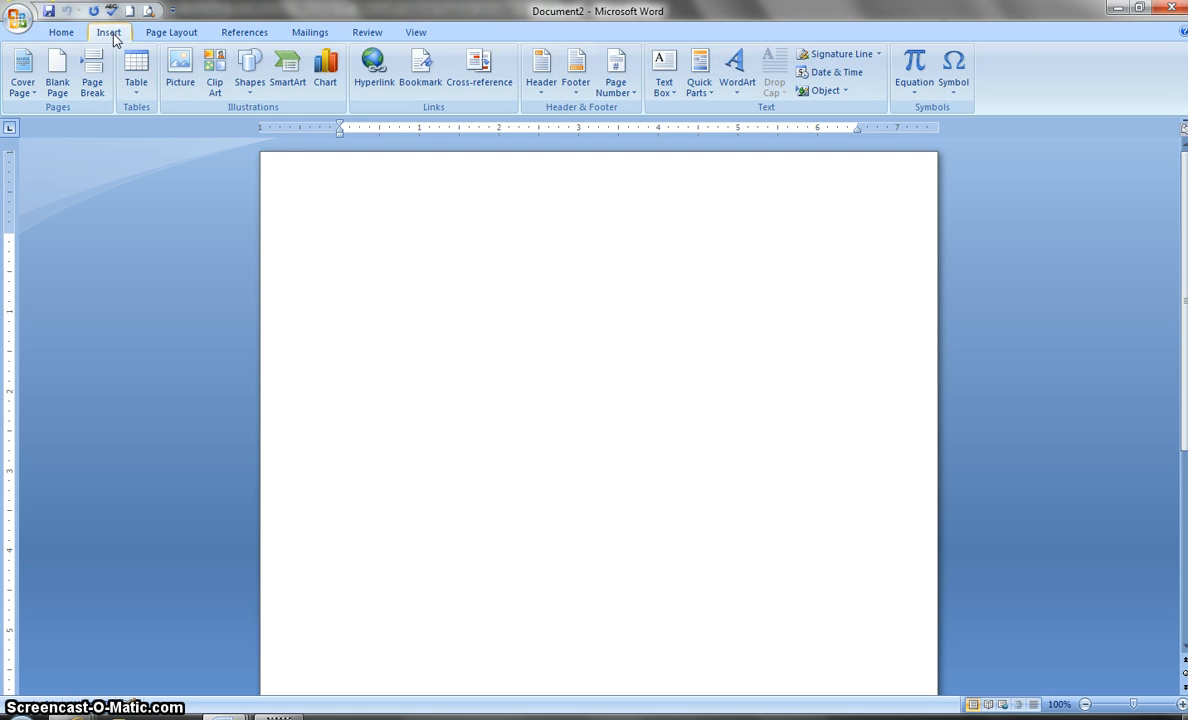
pyautogui.click(135, 90)
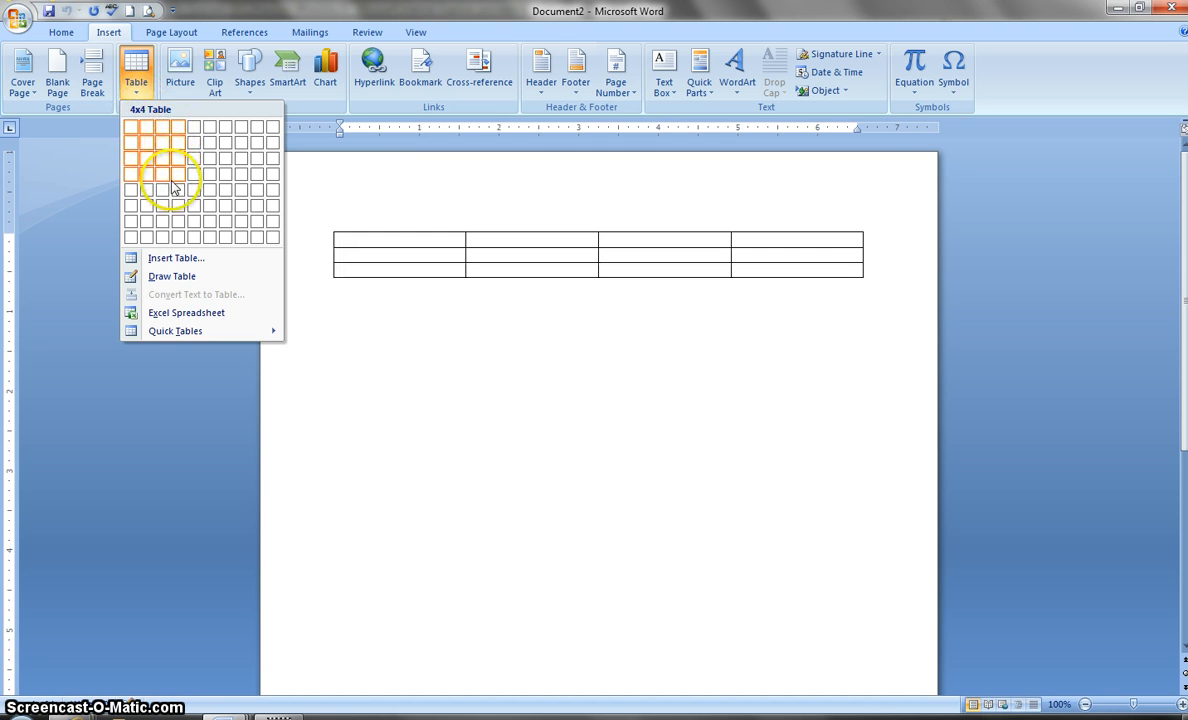
pyautogui.click(177, 262)
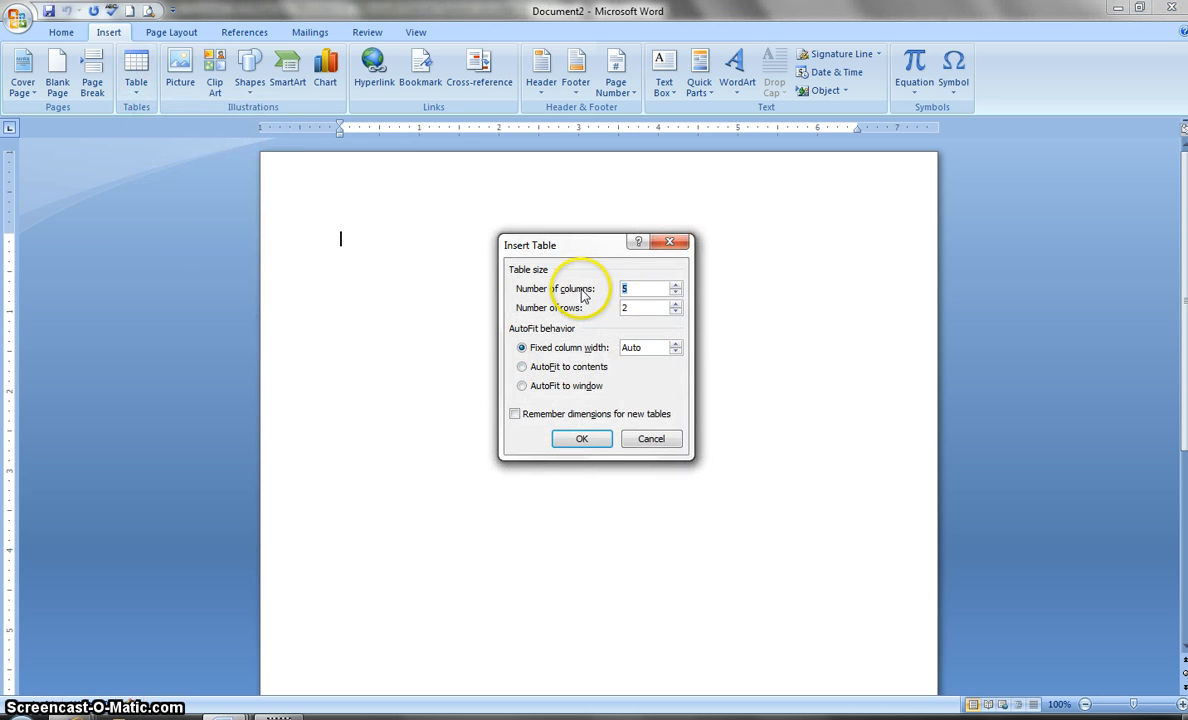
pyautogui.click(676, 293)
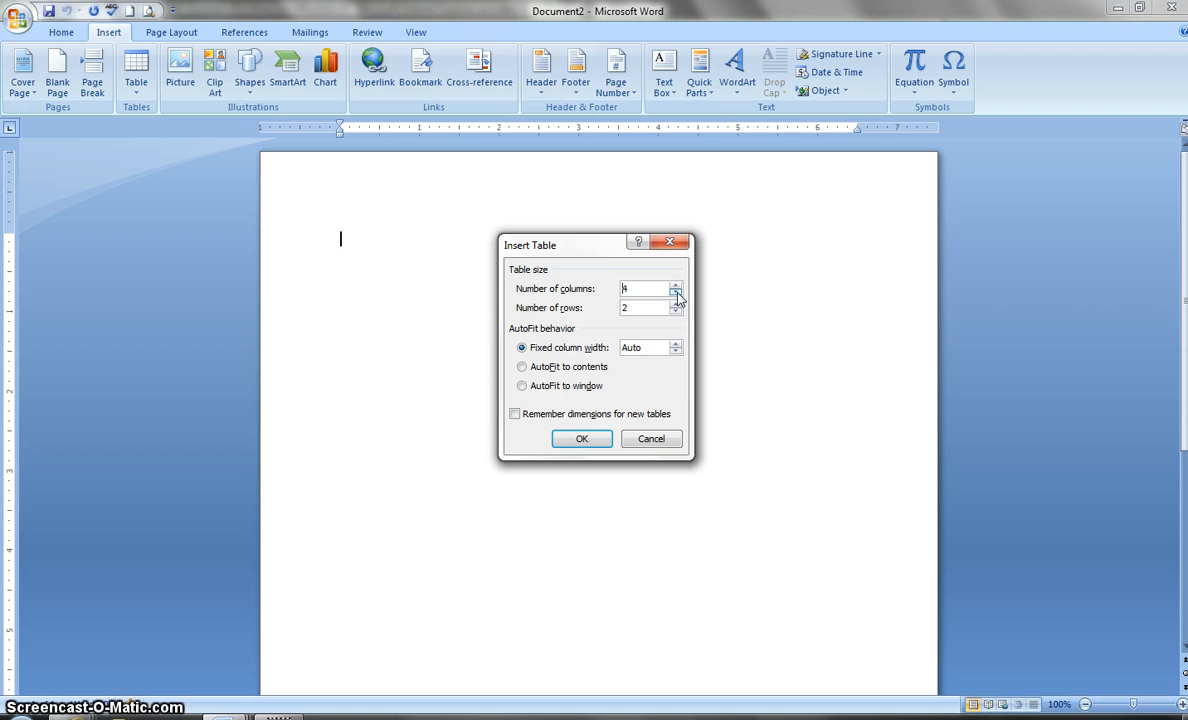
pyautogui.click(676, 304)
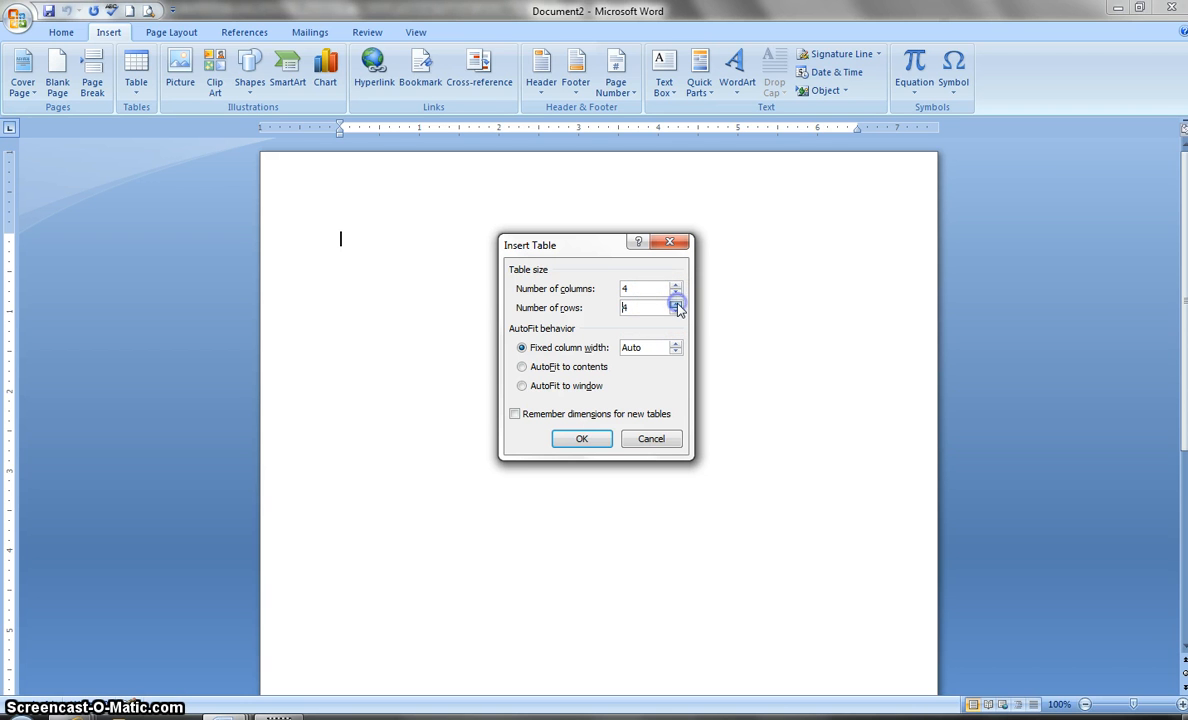
pyautogui.click(676, 304)
pyautogui.click(676, 303)
pyautogui.click(572, 441)
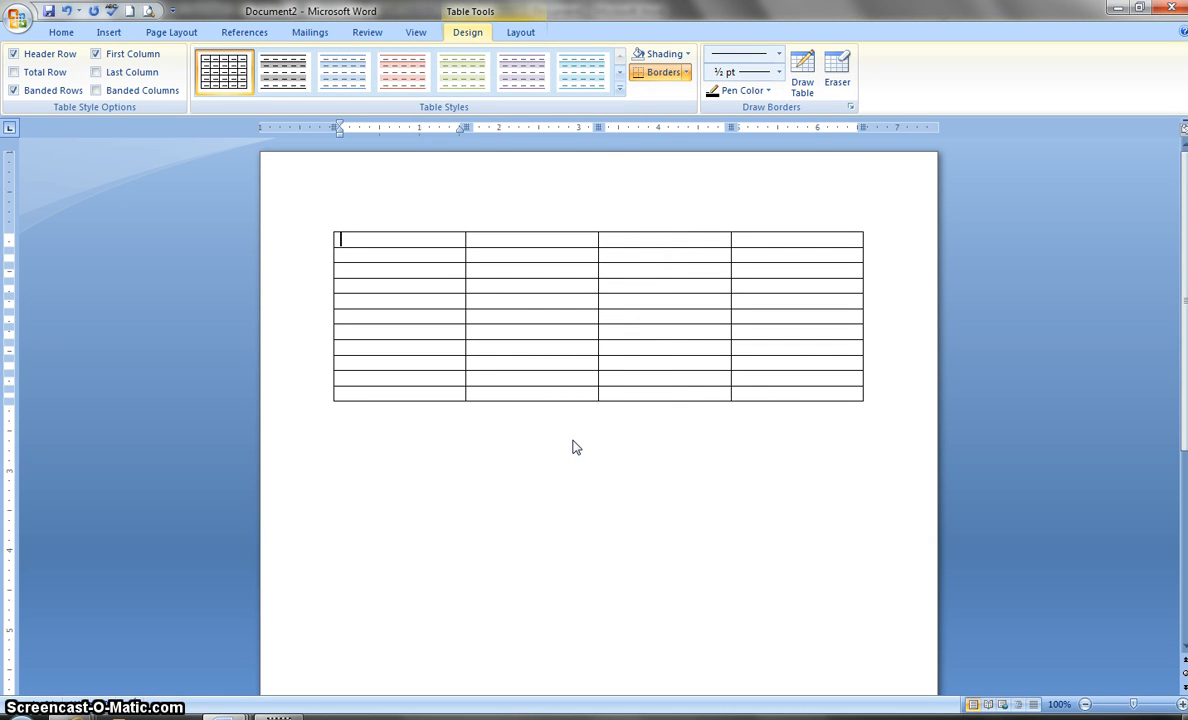
# Step: Fill the table's first row with the headings Company Name, Address, Telephone Number and Types of Insurance Sold
pyautogui.write('Company Name')
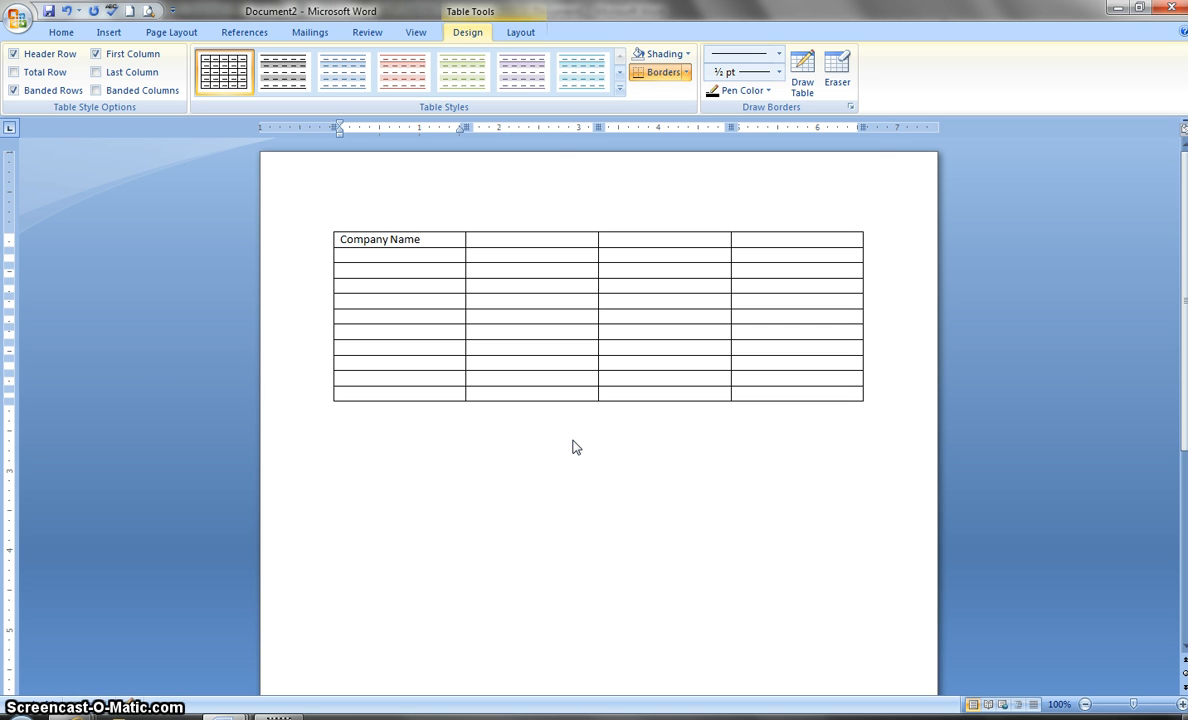
pyautogui.press('Tab')
pyautogui.press('Tab')
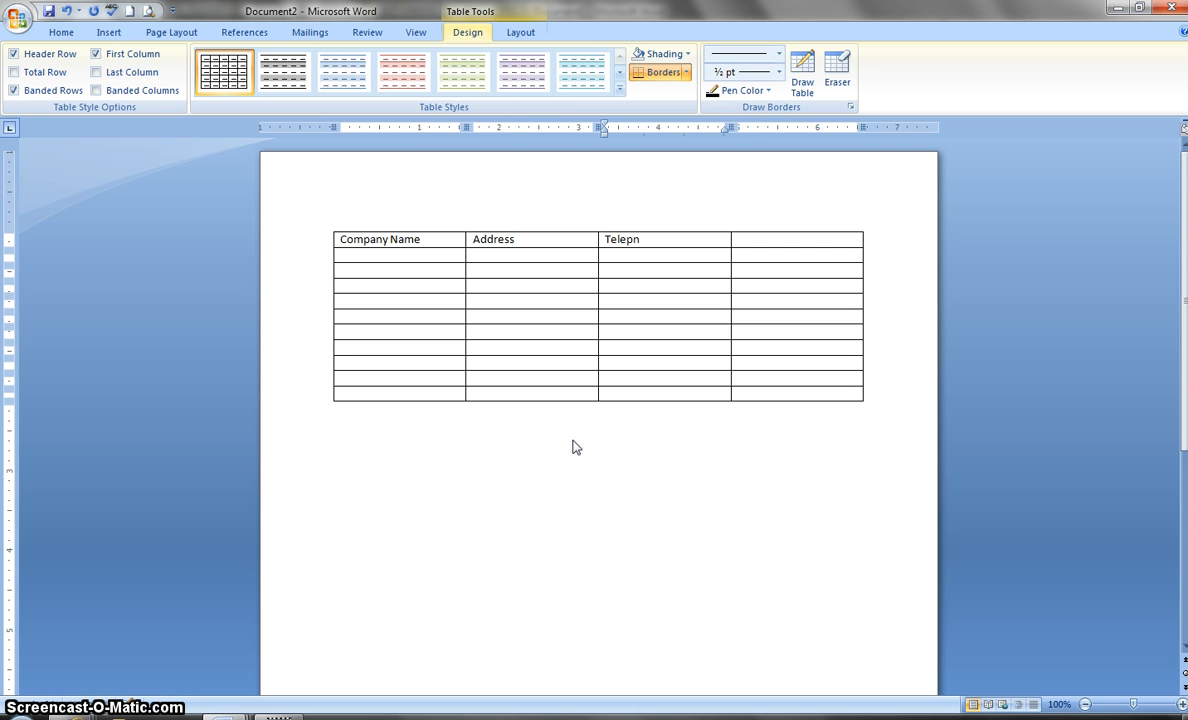
pyautogui.write('Telephone')
pyautogui.press('Tab')
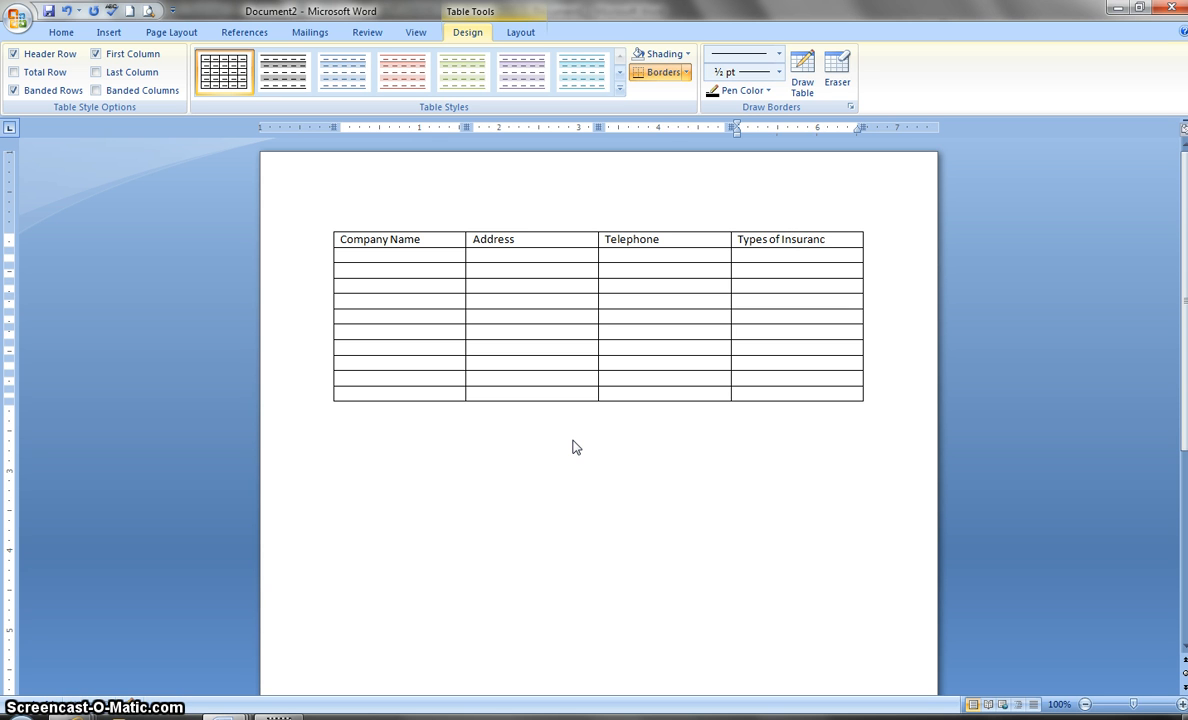
pyautogui.click(664, 240)
pyautogui.write('Number')
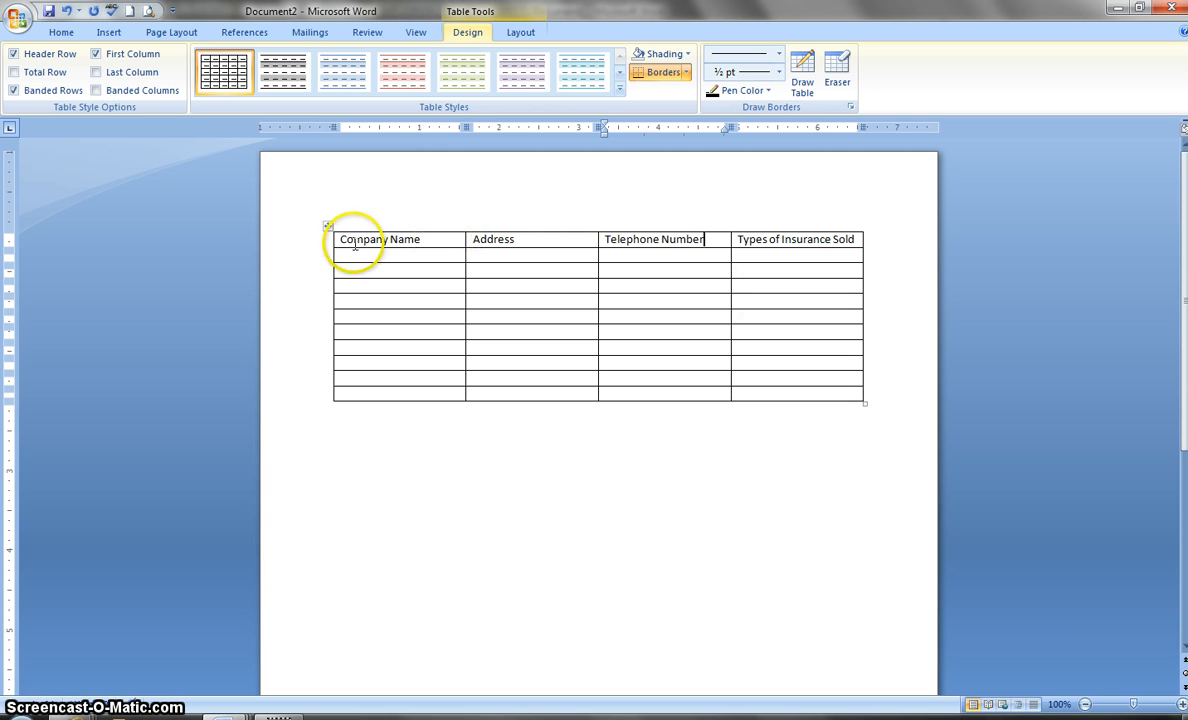
# Step: Center the four column headings in the table's first row and make them bold
pyautogui.moveTo(338, 245); pyautogui.dragTo(771, 248)
pyautogui.click(818, 242)
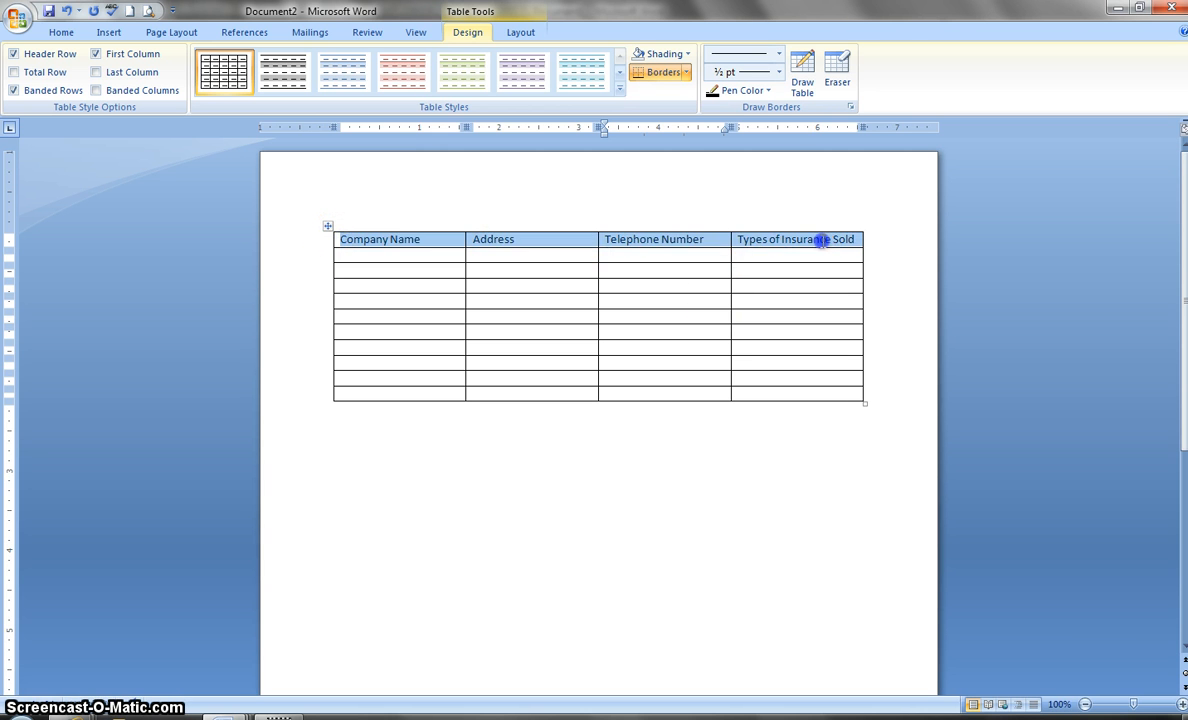
pyautogui.click(62, 32)
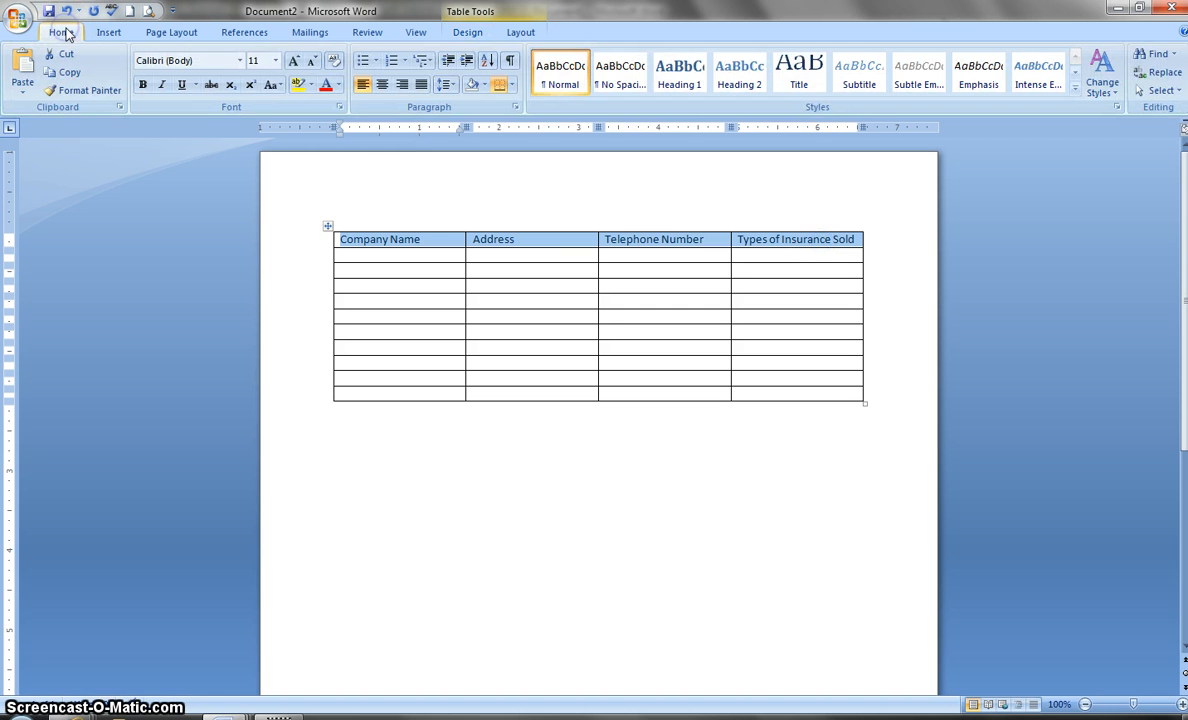
pyautogui.click(382, 84)
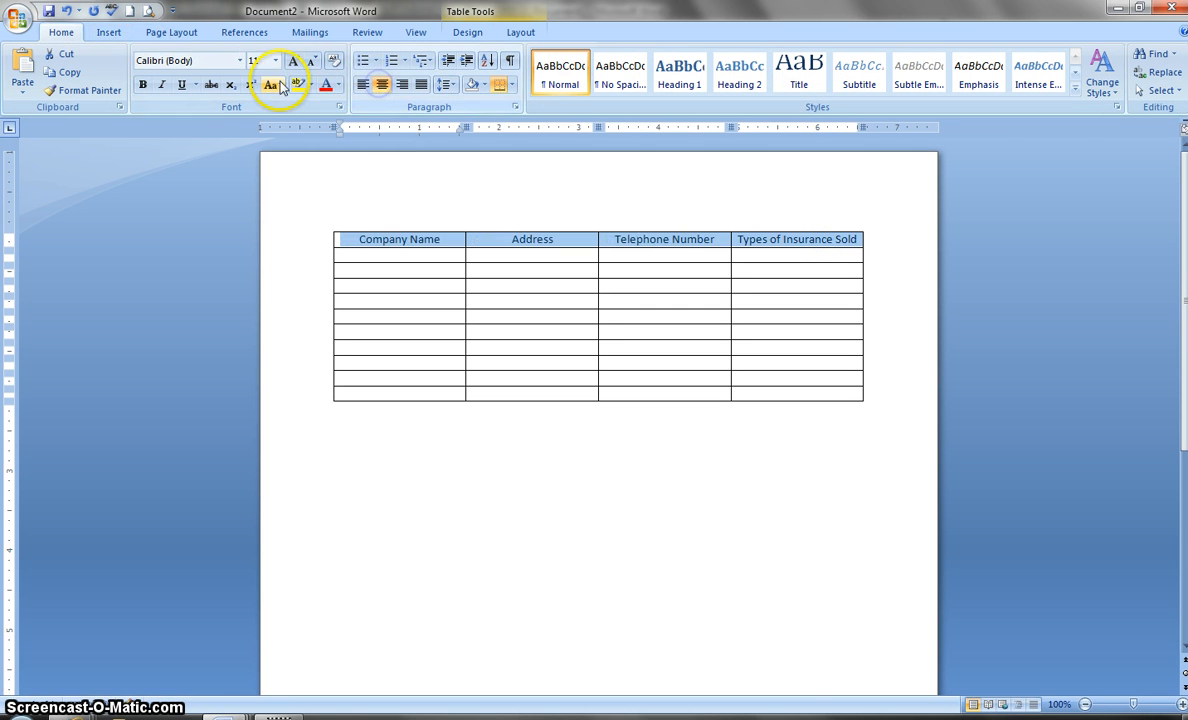
pyautogui.click(143, 86)
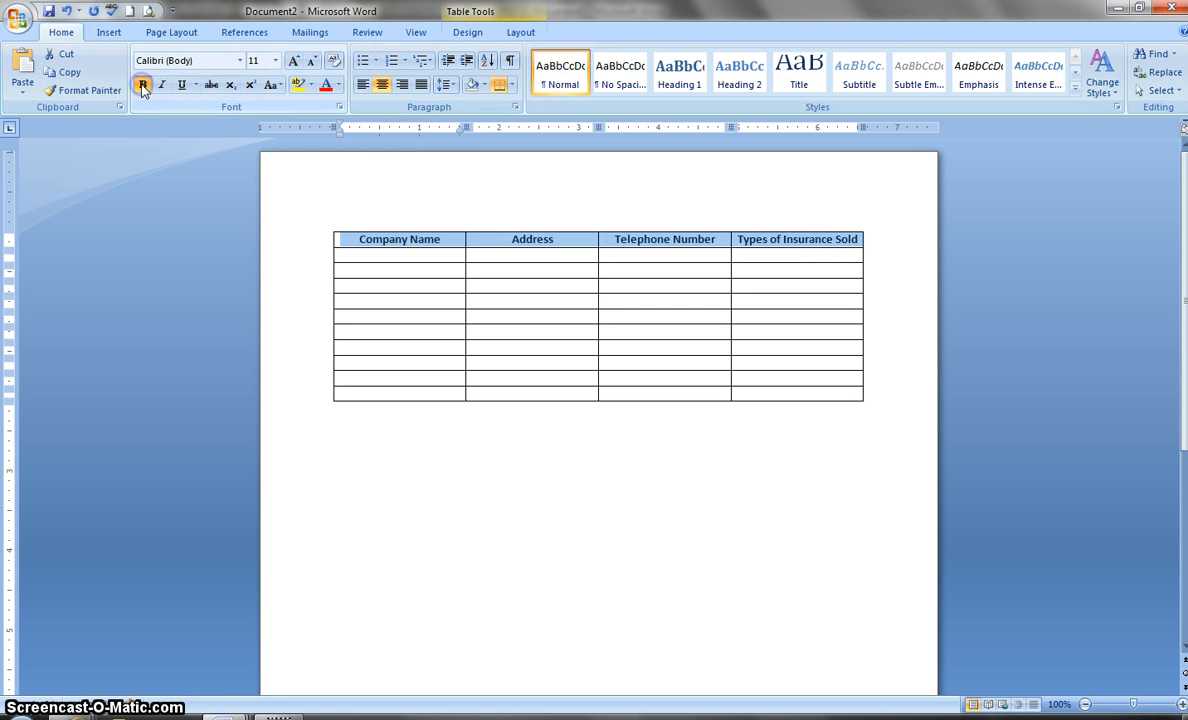
# Step: Enter "Fire, Auto, Flood, Car, Theft, Renters" in the first cell below the Types of Insurance Sold heading
pyautogui.click(366, 256)
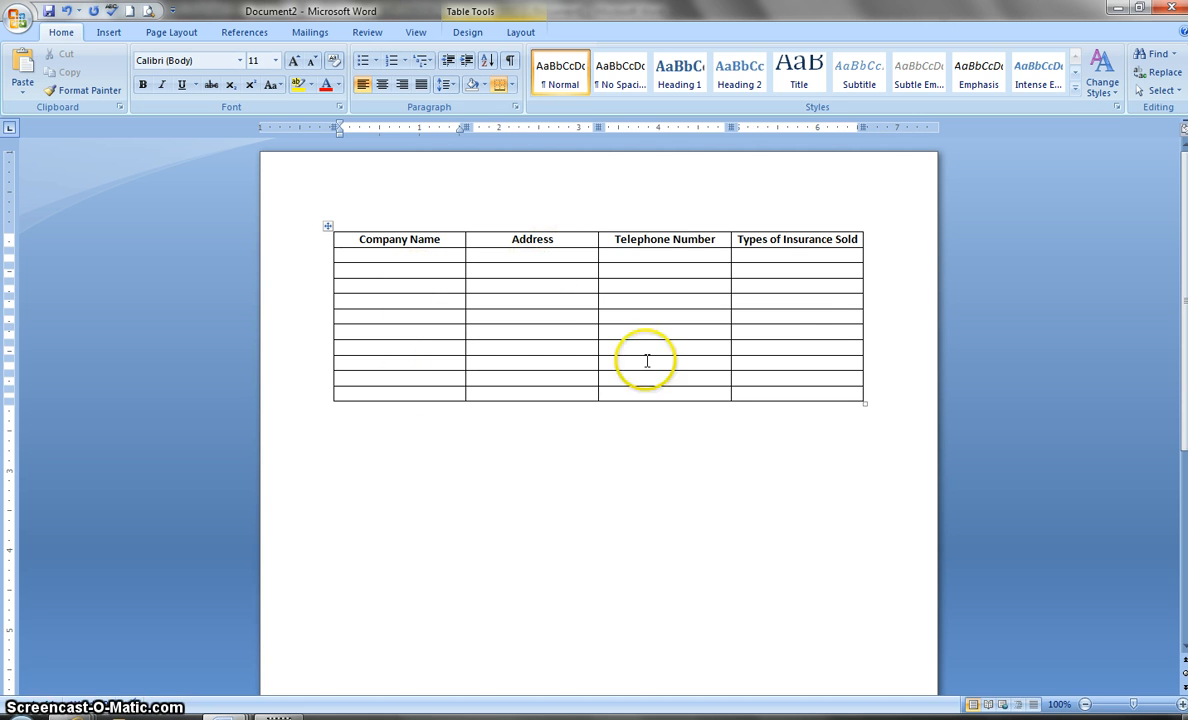
pyautogui.click(750, 256)
pyautogui.write('Fire, Auto, Flood,d')
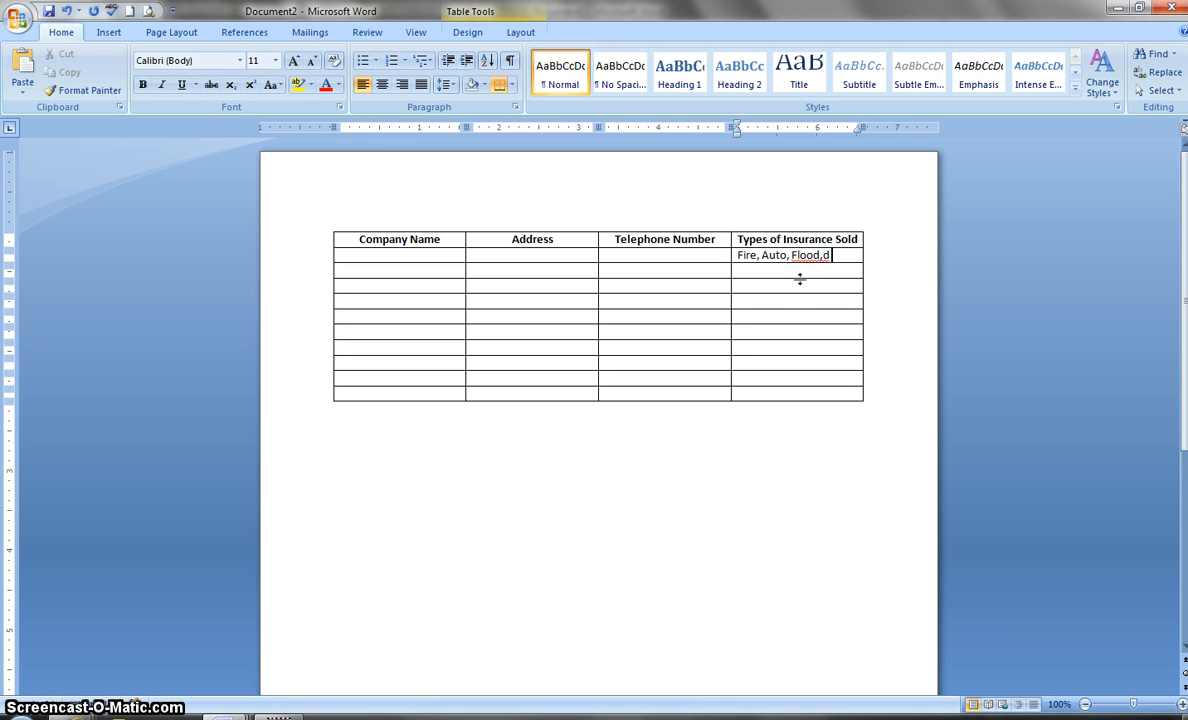
pyautogui.press('BackSpace')
pyautogui.press('BackSpace')
pyautogui.press('BackSpace')
pyautogui.press('BackSpace')
pyautogui.press('BackSpace')
pyautogui.write('heft, Renters')
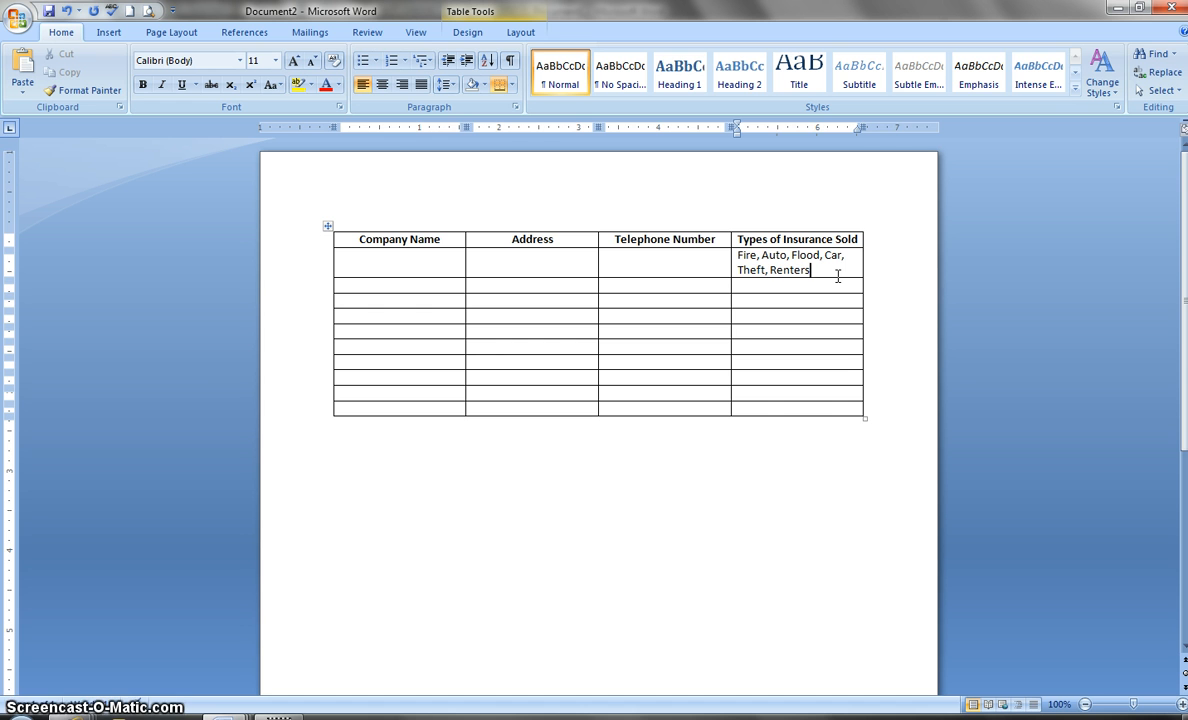
pyautogui.click(811, 271)
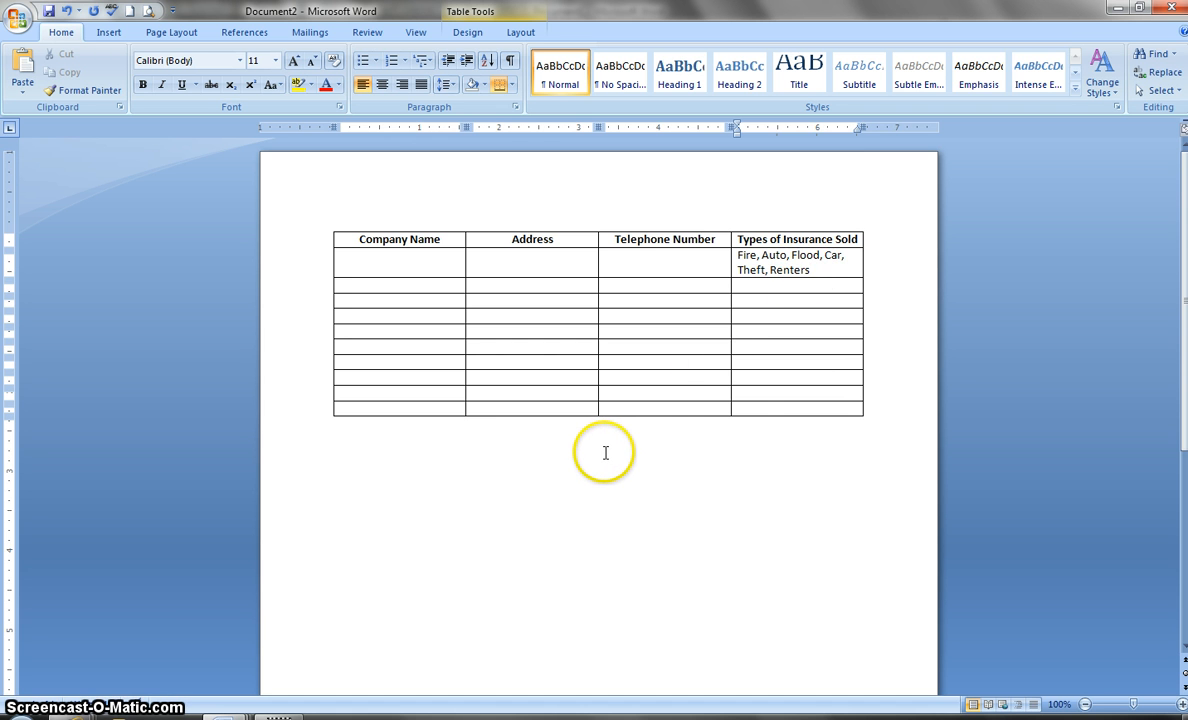
# Step: Select the whole table and preview the built-in table styles without applying one
pyautogui.moveTo(324, 242)
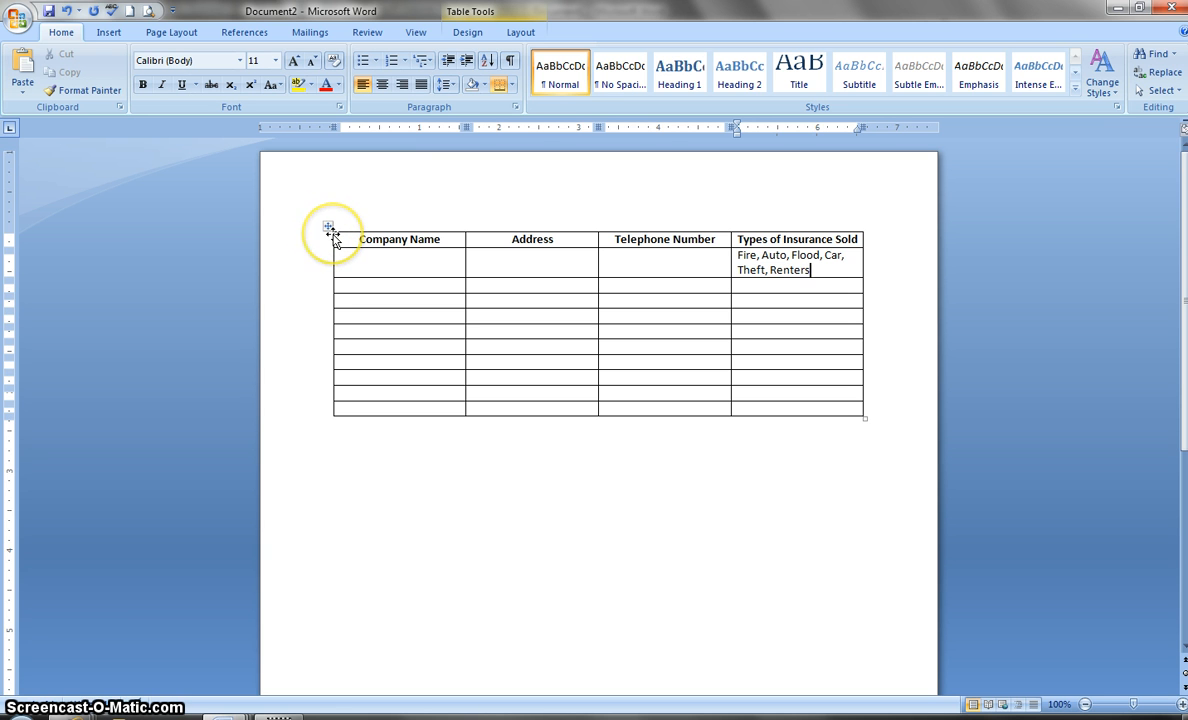
pyautogui.click(329, 227)
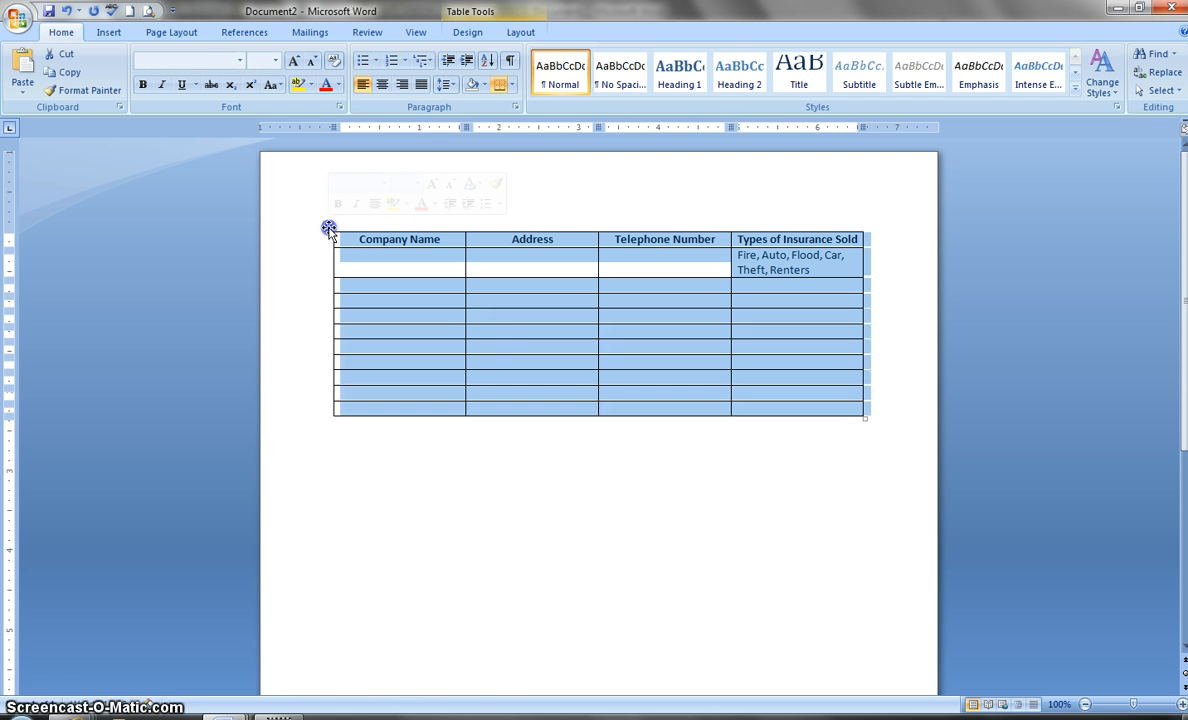
pyautogui.click(517, 34)
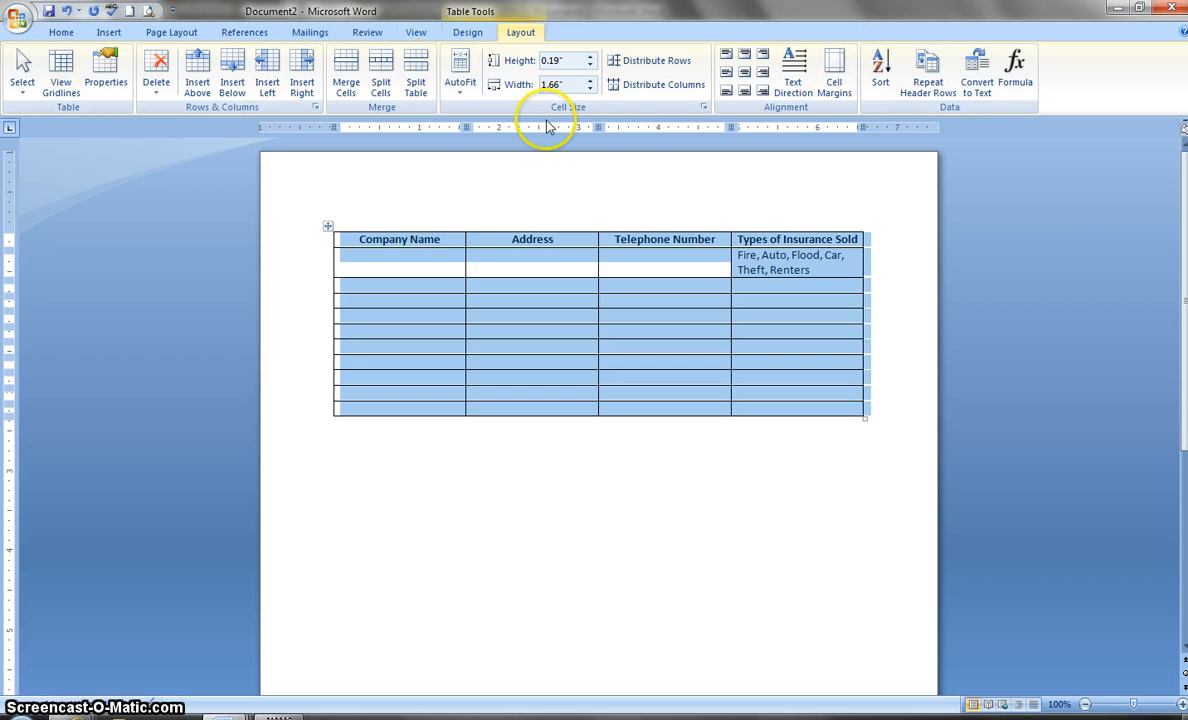
pyautogui.click(467, 33)
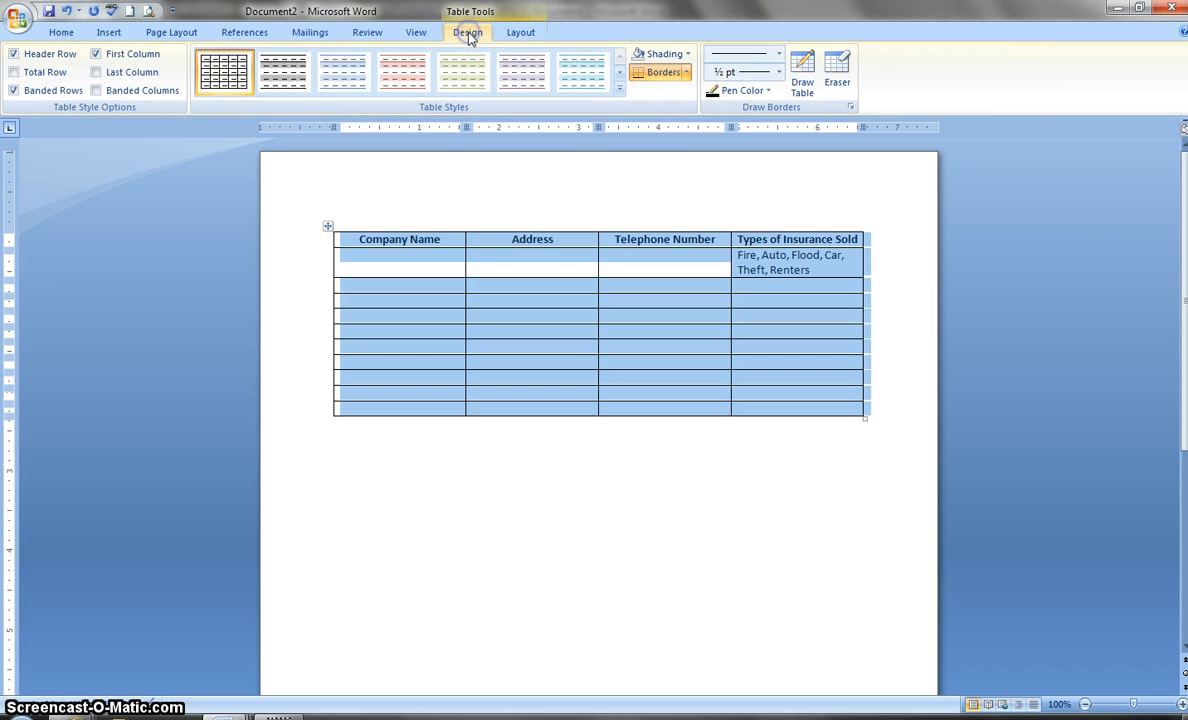
pyautogui.click(619, 87)
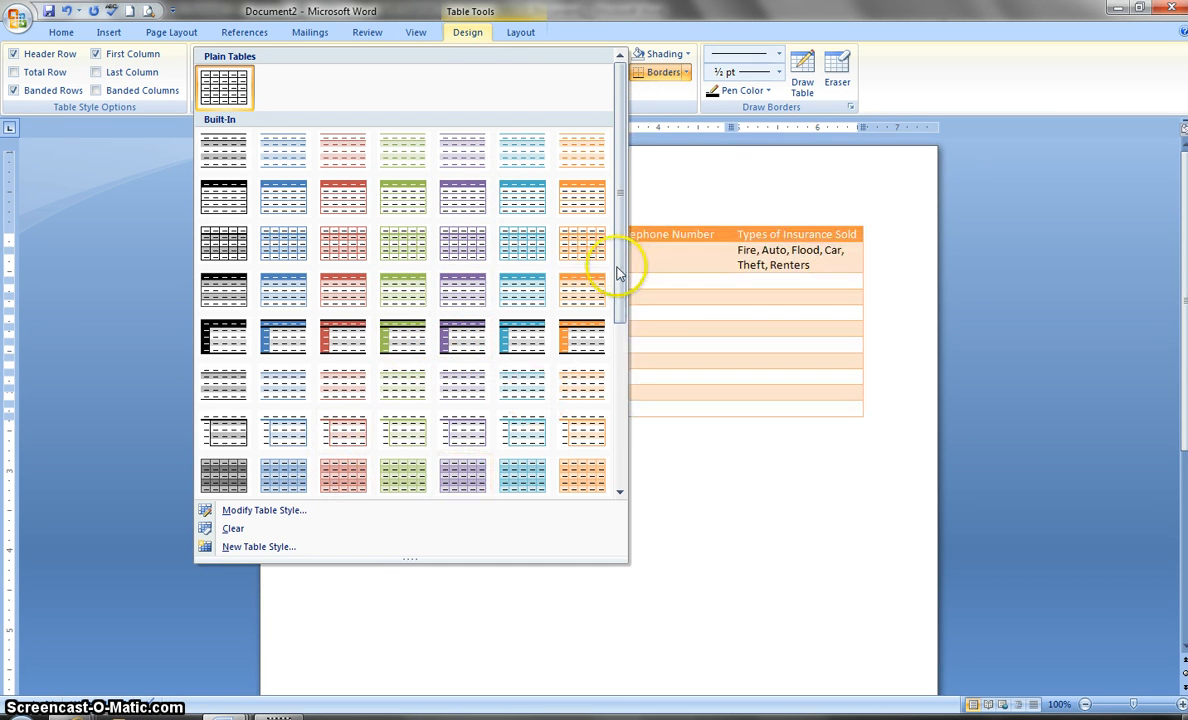
pyautogui.moveTo(613, 270); pyautogui.dragTo(613, 395)
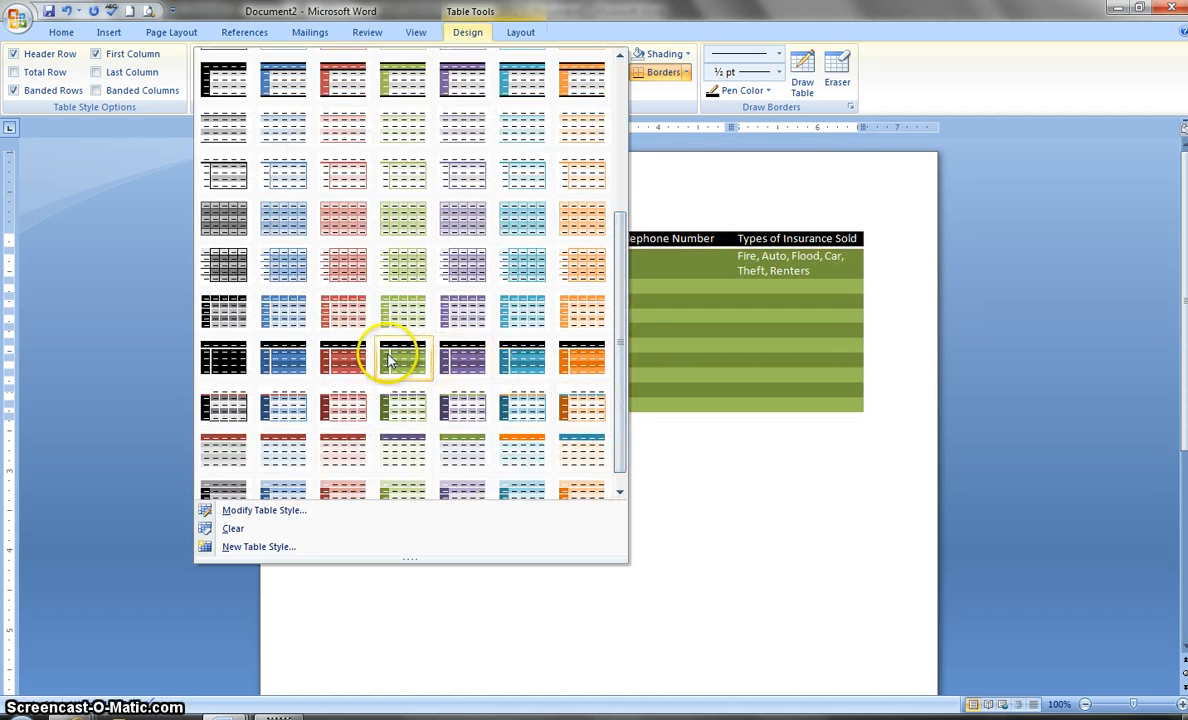
pyautogui.click(673, 170)
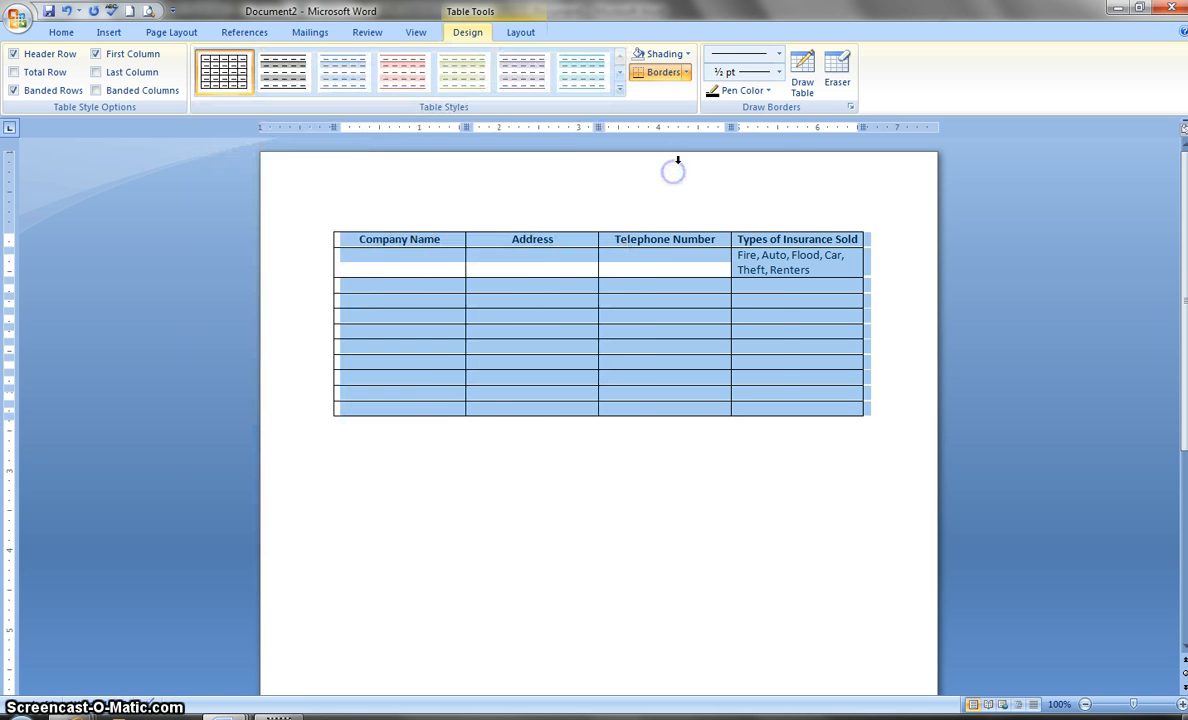
# Step: Examine the line style and color options in the table's Borders and Shading settings, and close them without changes
pyautogui.click(686, 72)
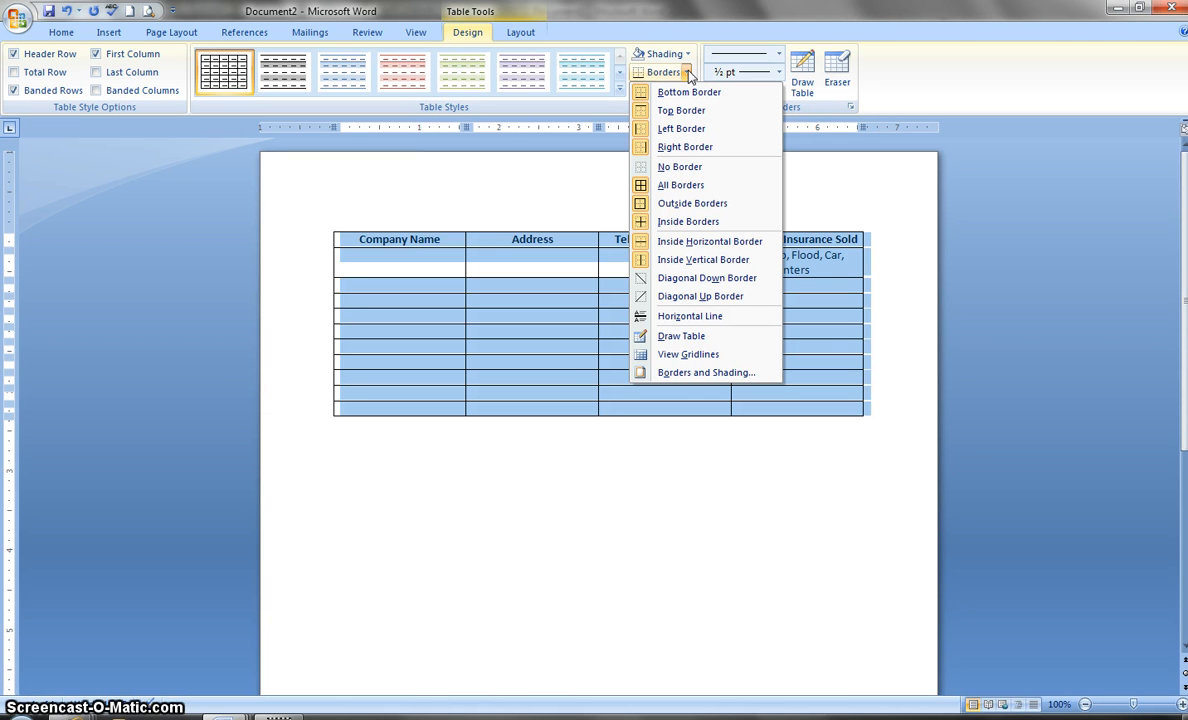
pyautogui.click(672, 373)
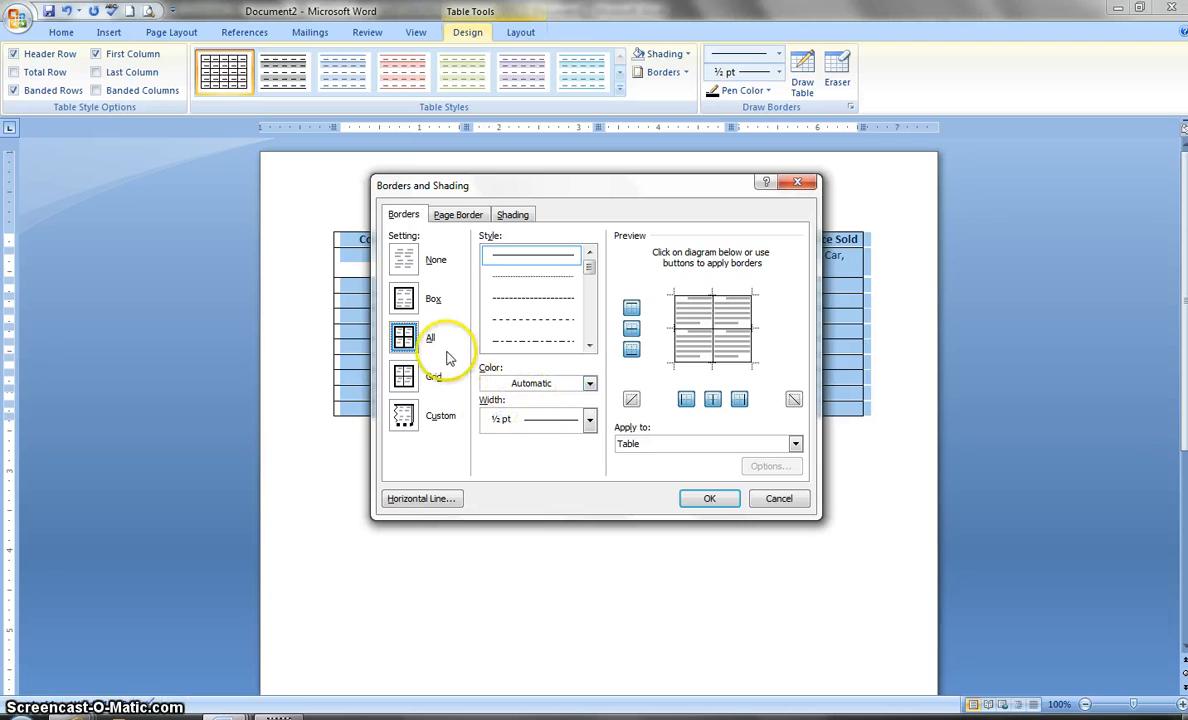
pyautogui.click(590, 385)
pyautogui.click(589, 268)
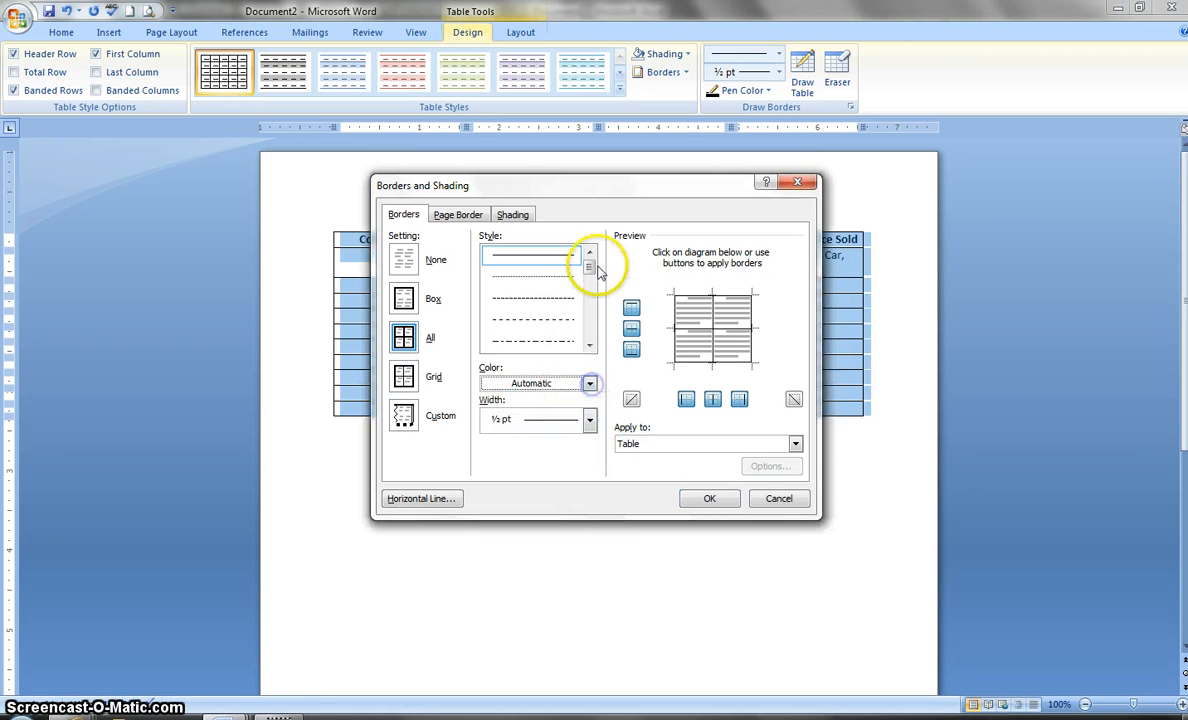
pyautogui.moveTo(589, 271)
pyautogui.mouseDown()
pyautogui.moveTo(589, 320)
pyautogui.moveTo(588, 271)
pyautogui.mouseUp()
pyautogui.click(786, 505)
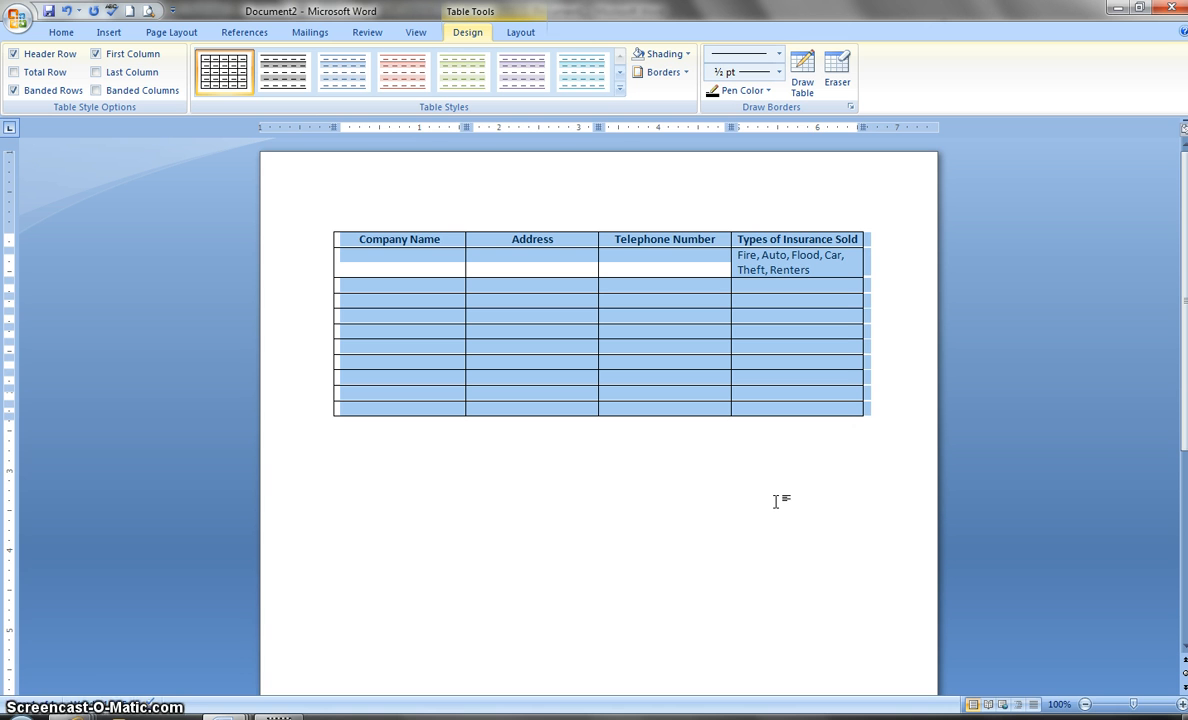
pyautogui.click(776, 500)
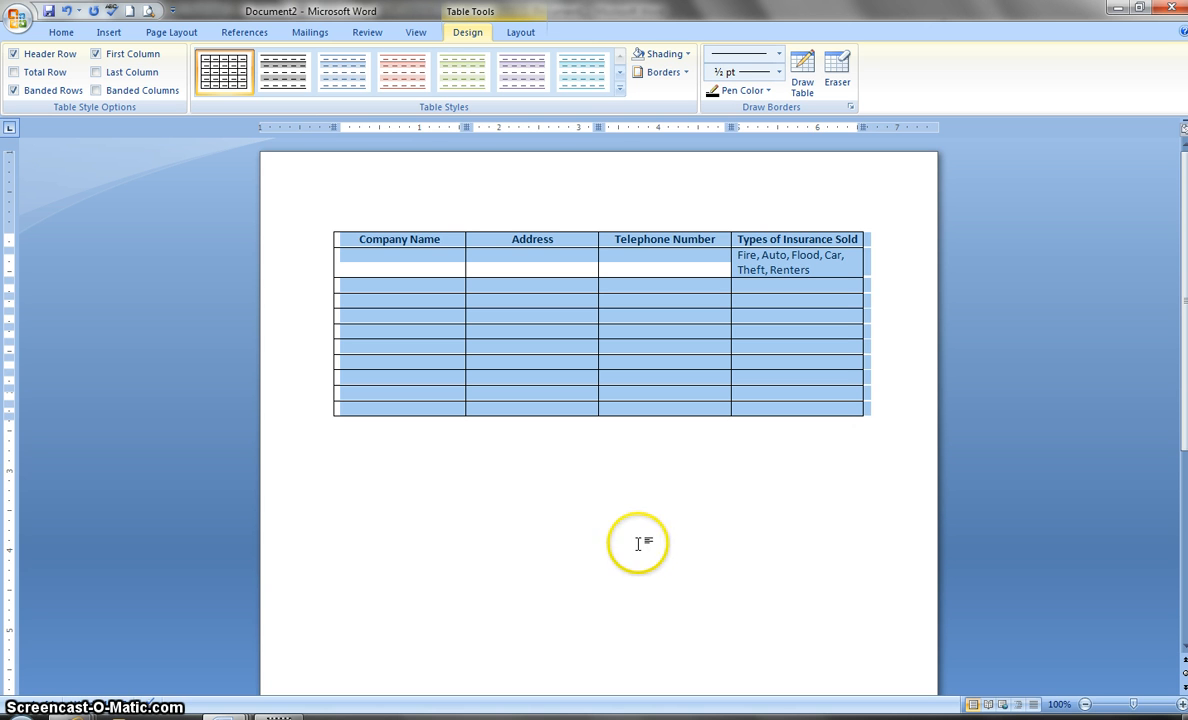
# Step: Add the lines "DEX phone book" and "Yellow Phone Book" below the table, leaving a blank line after the table
pyautogui.click(354, 479)
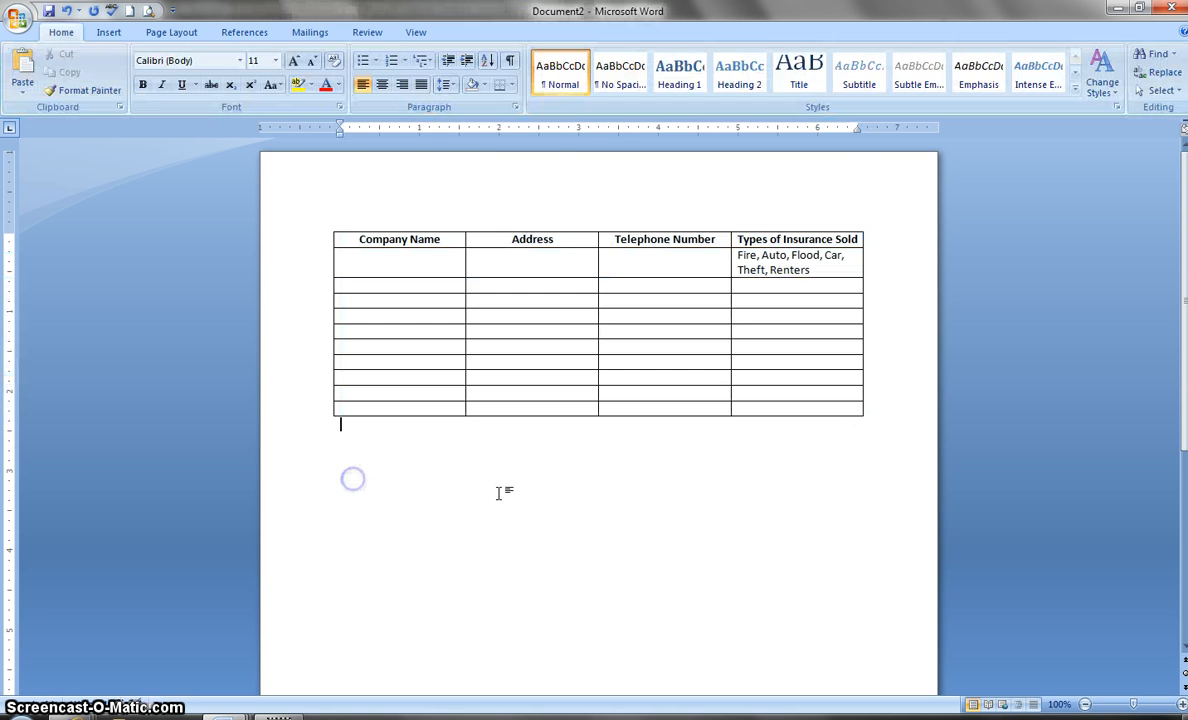
pyautogui.click(501, 487)
pyautogui.press('Return')
pyautogui.write('DEX phone book')
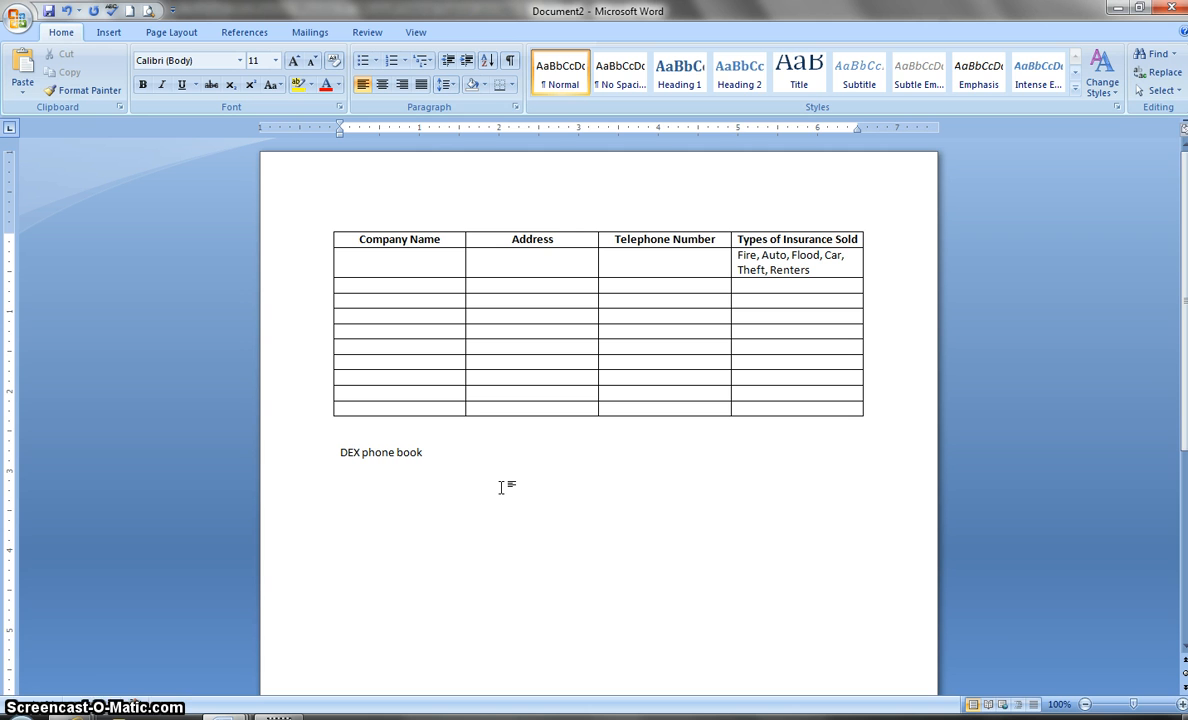
pyautogui.press('Return')
# Step: Start a new line below "Yellow Phone Book" with the No Spacing style
pyautogui.click(619, 86)
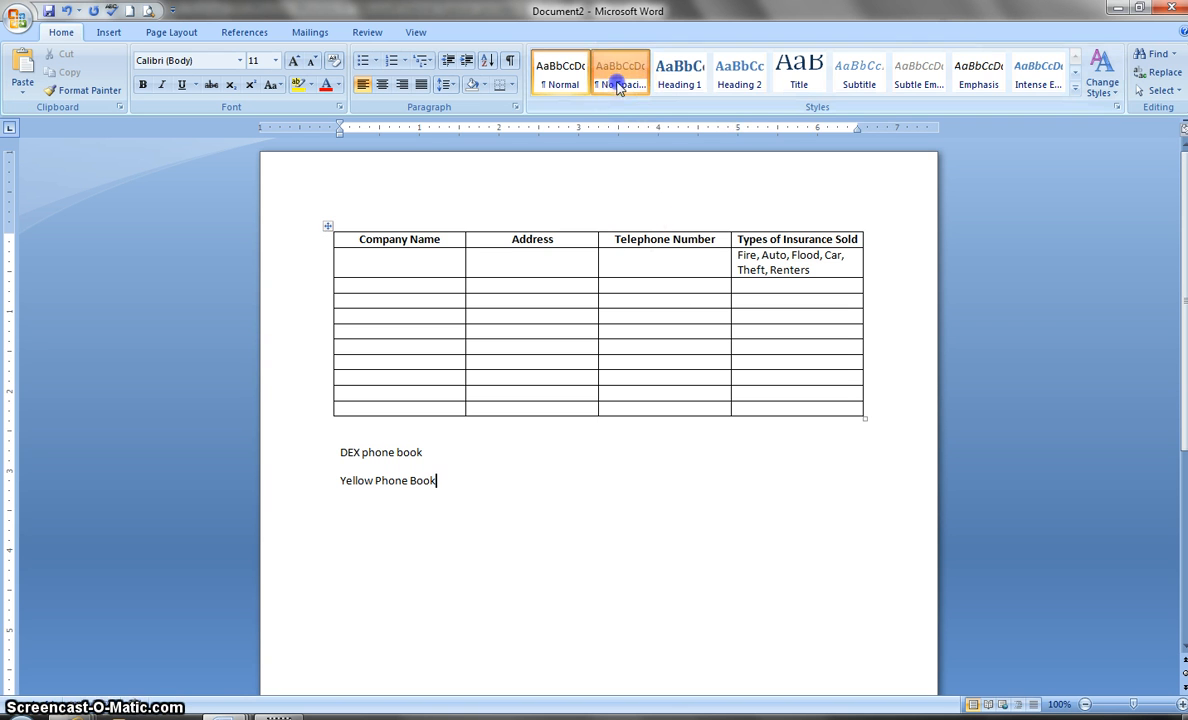
pyautogui.click(517, 504)
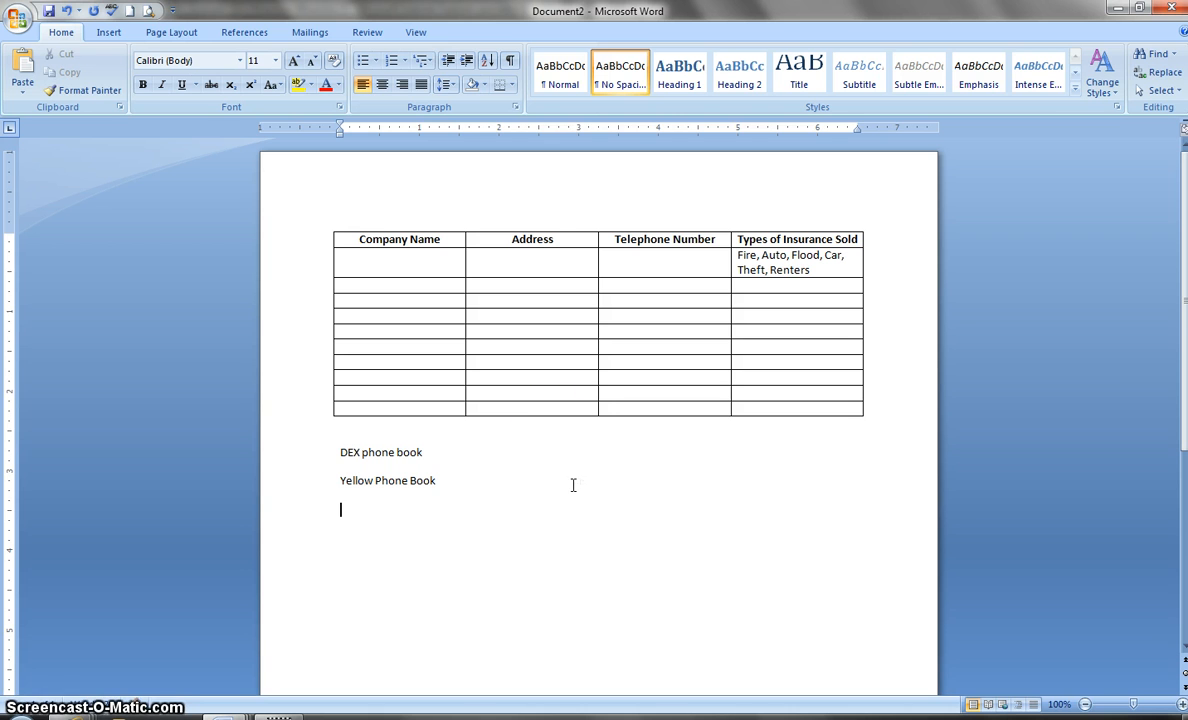
pyautogui.click(440, 580)
pyautogui.click(501, 565)
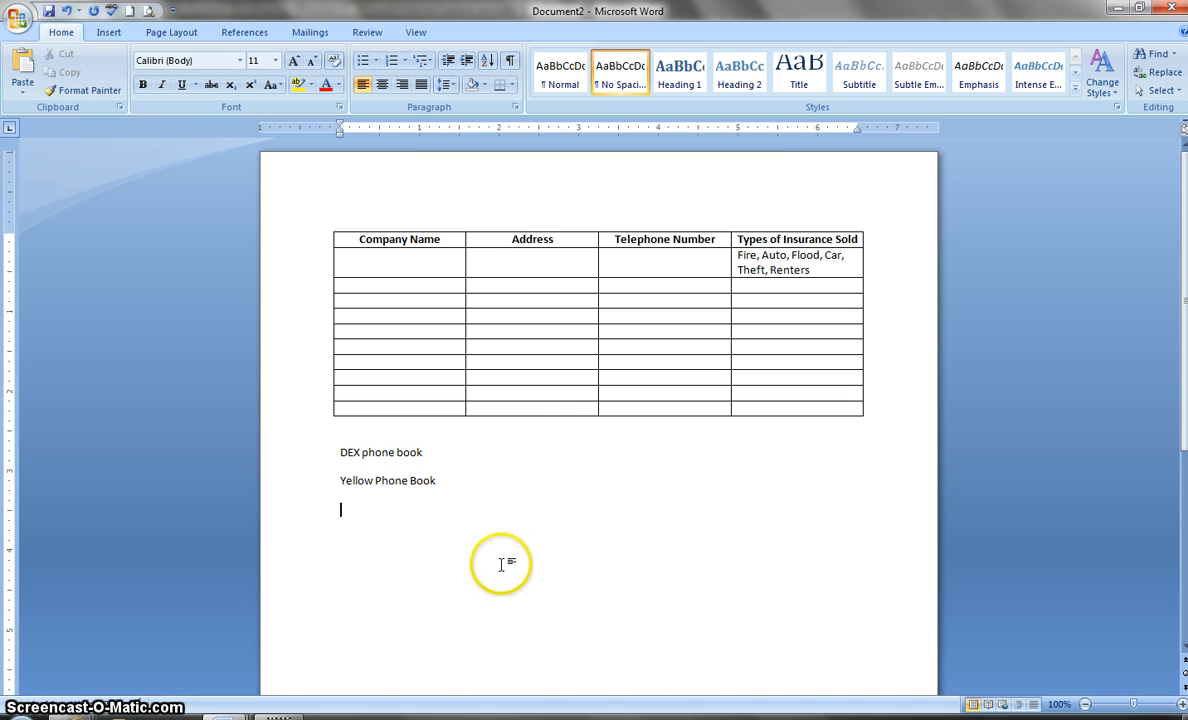
# Step: Insert the built-in Blank header and right-align its placeholder text
pyautogui.click(108, 33)
pyautogui.click(541, 86)
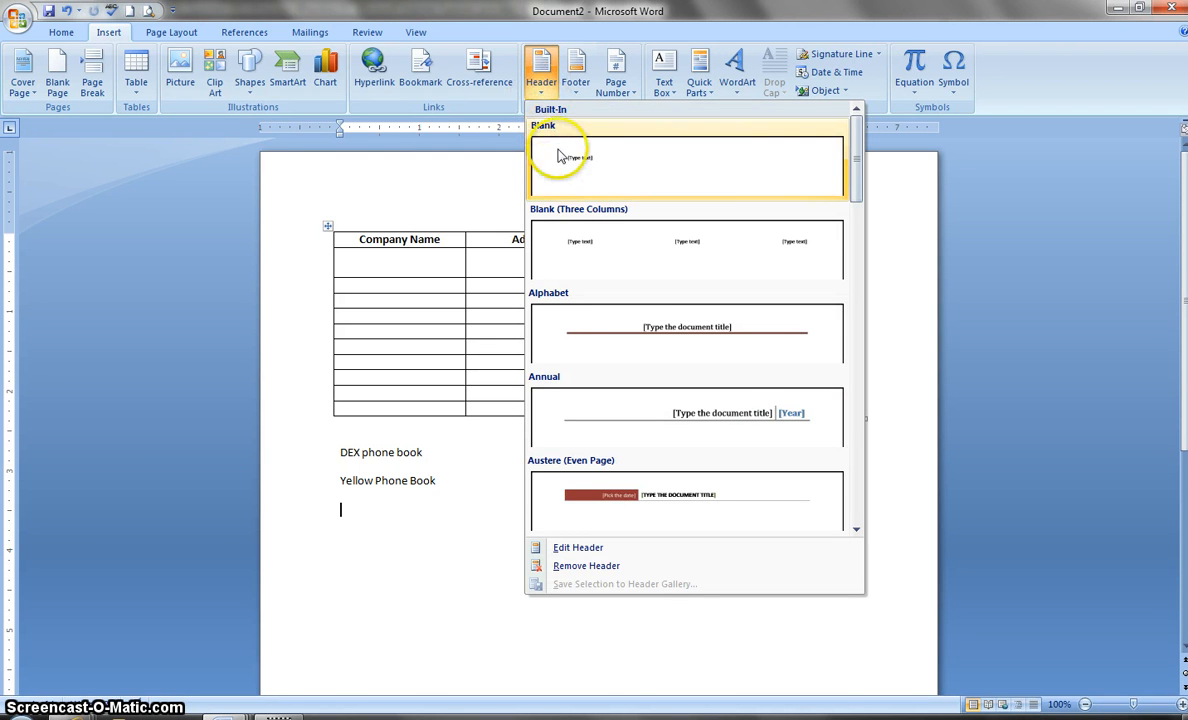
pyautogui.click(558, 164)
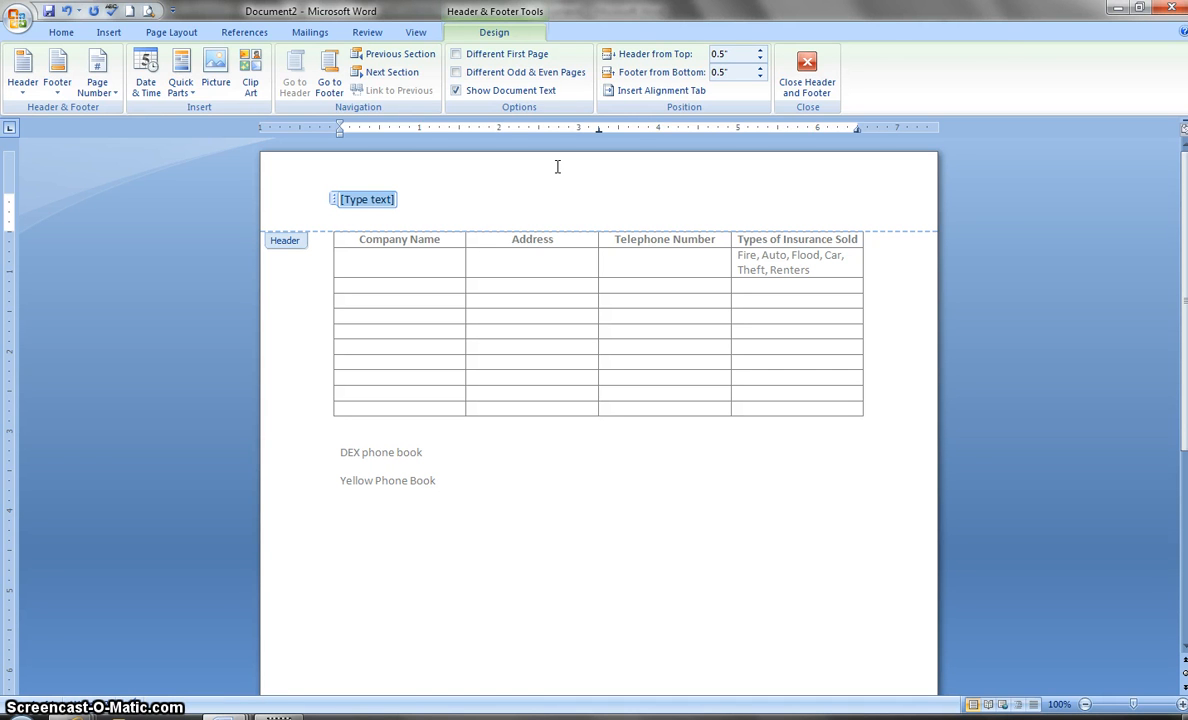
pyautogui.click(61, 32)
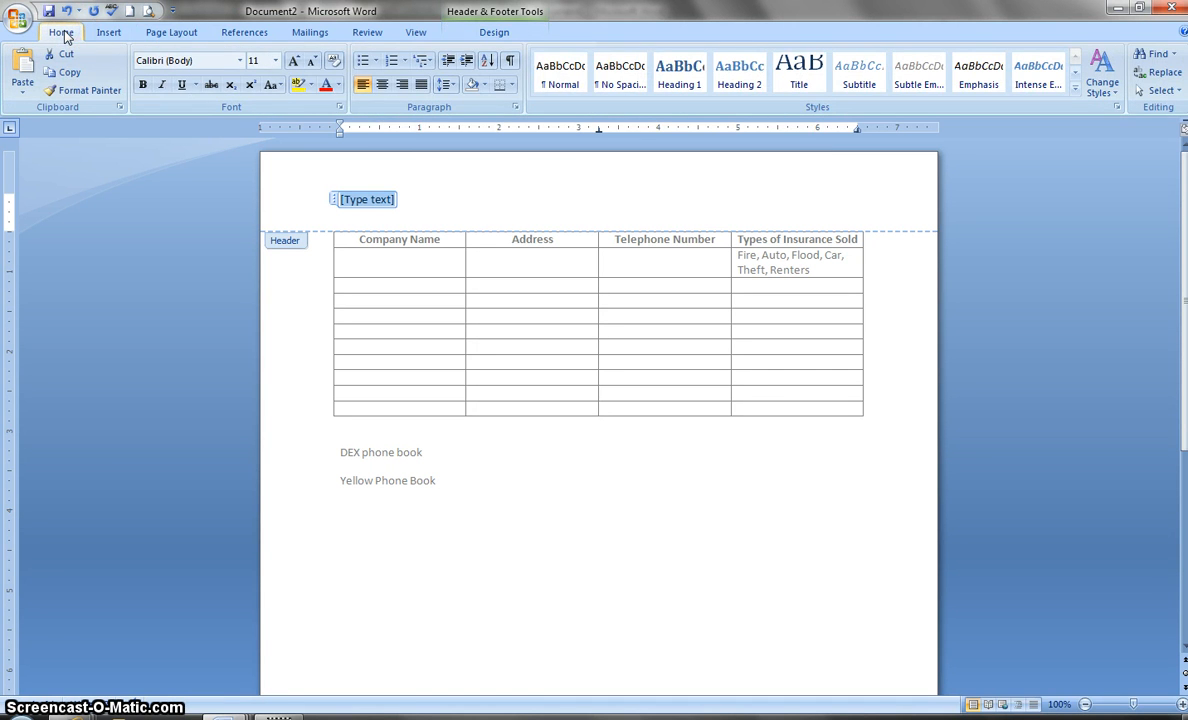
pyautogui.click(402, 84)
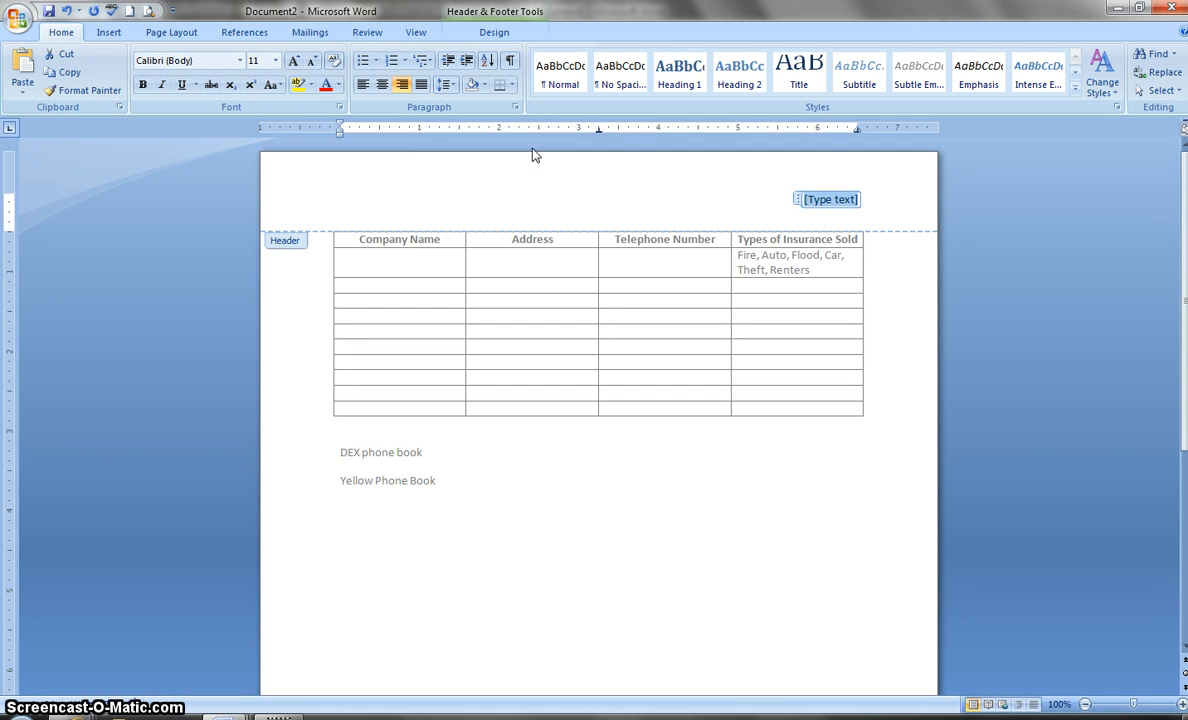
# Step: Fill the header with three lines, the full name, "Virtual Academy" and the last name, and return to the document body
pyautogui.write('Kell')
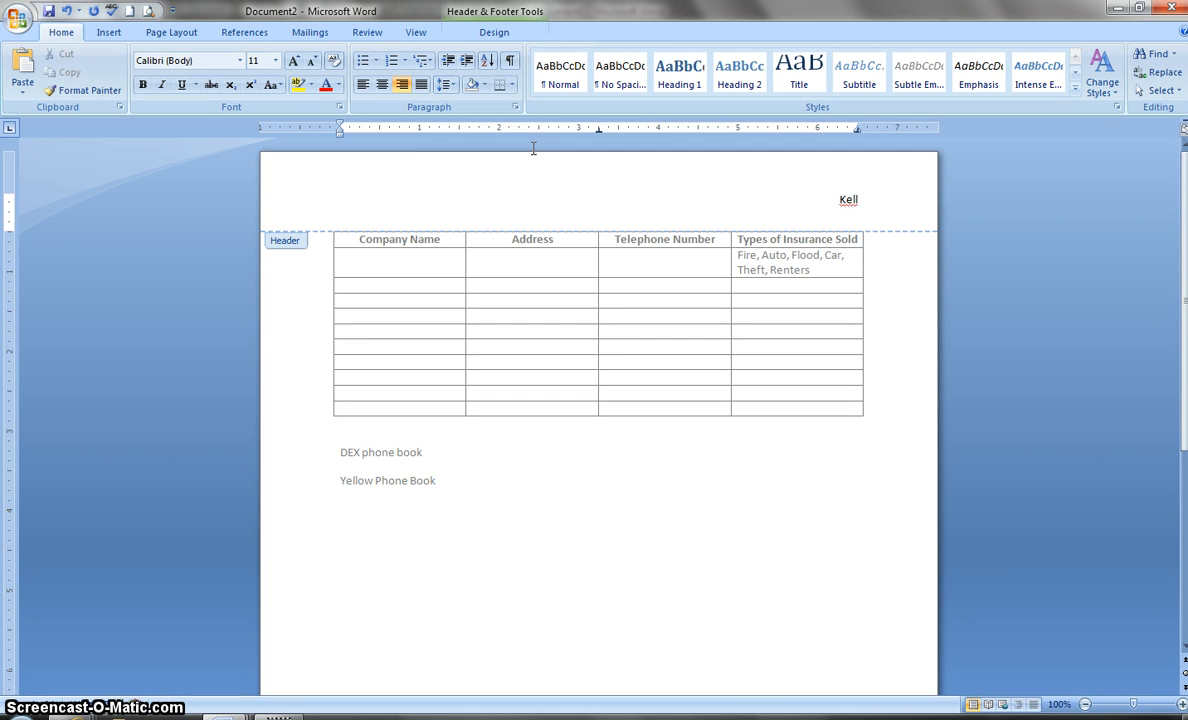
pyautogui.write('y Parsons')
pyautogui.press('Return')
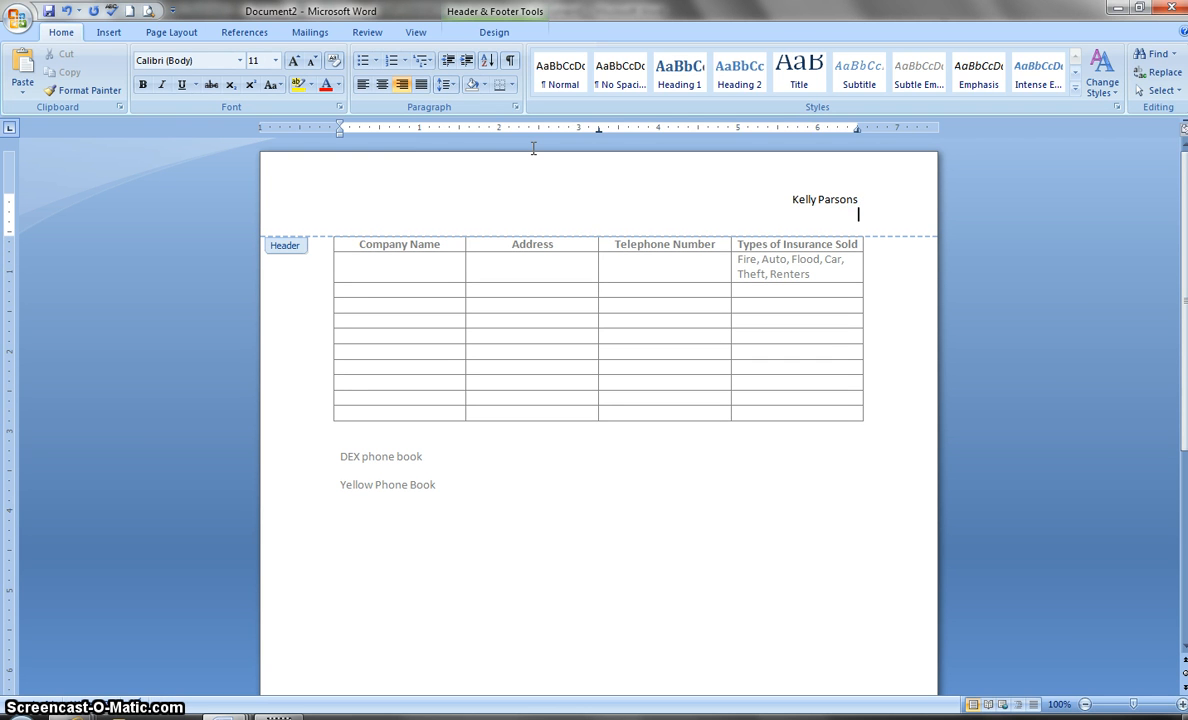
pyautogui.write('u')
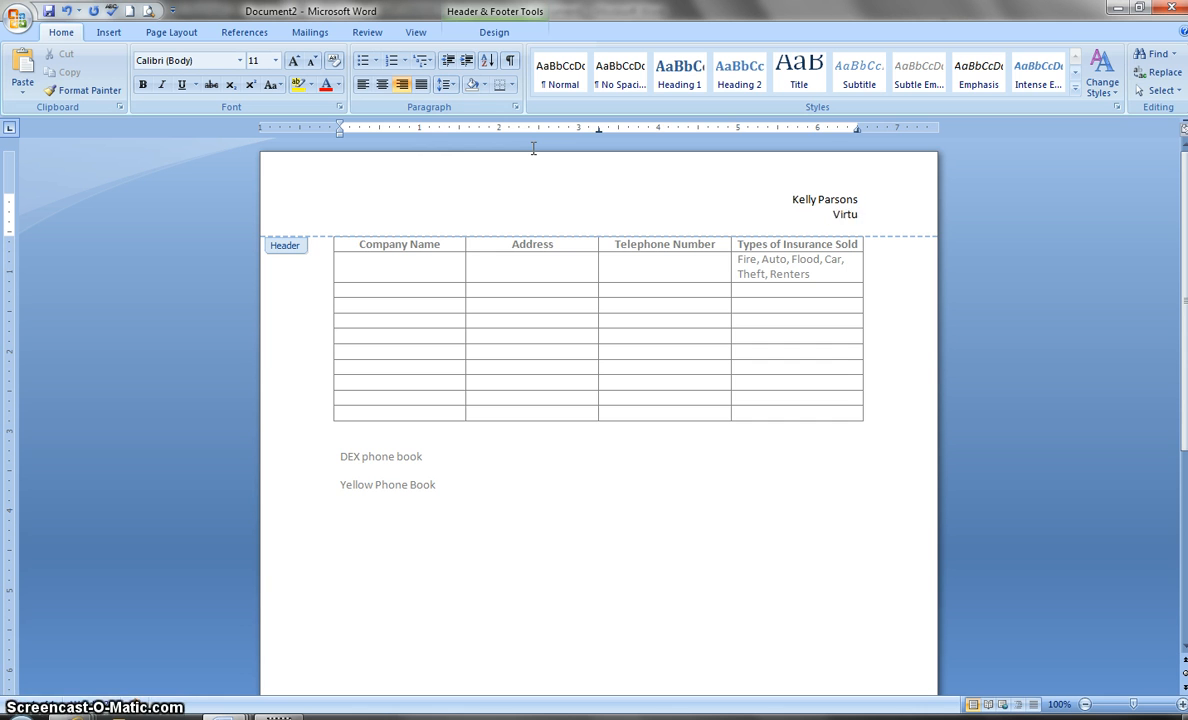
pyautogui.write('al Academy')
pyautogui.press('Return')
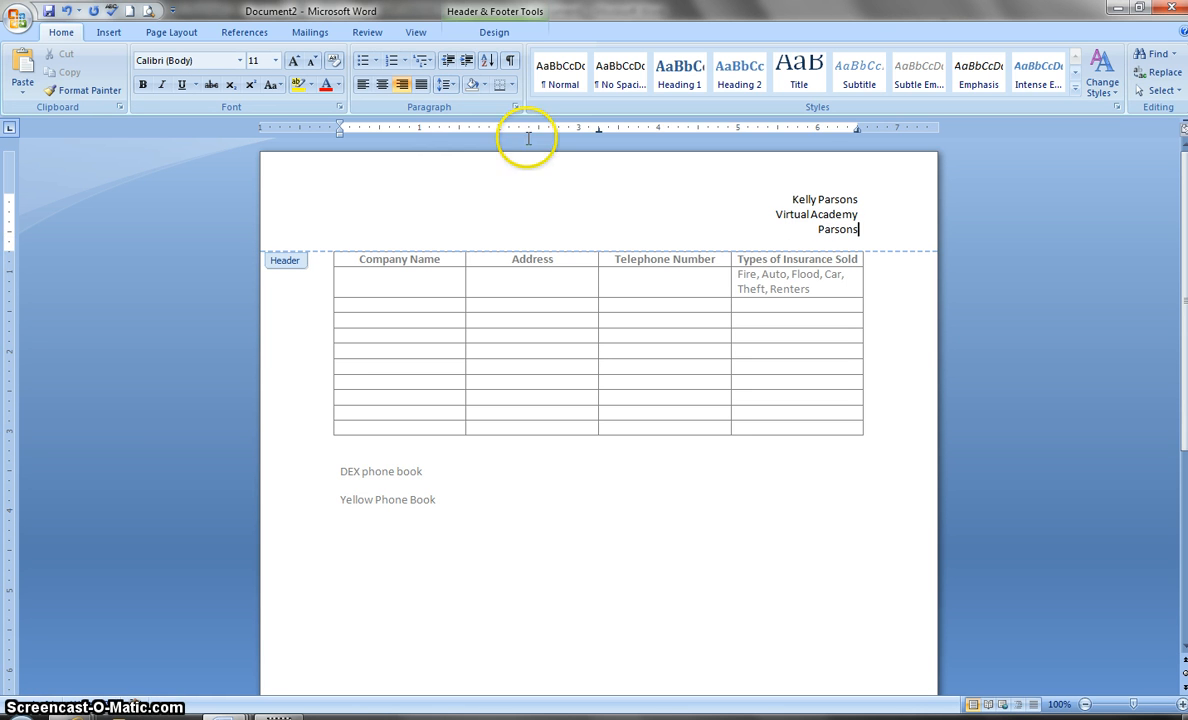
pyautogui.doubleClick(386, 529)
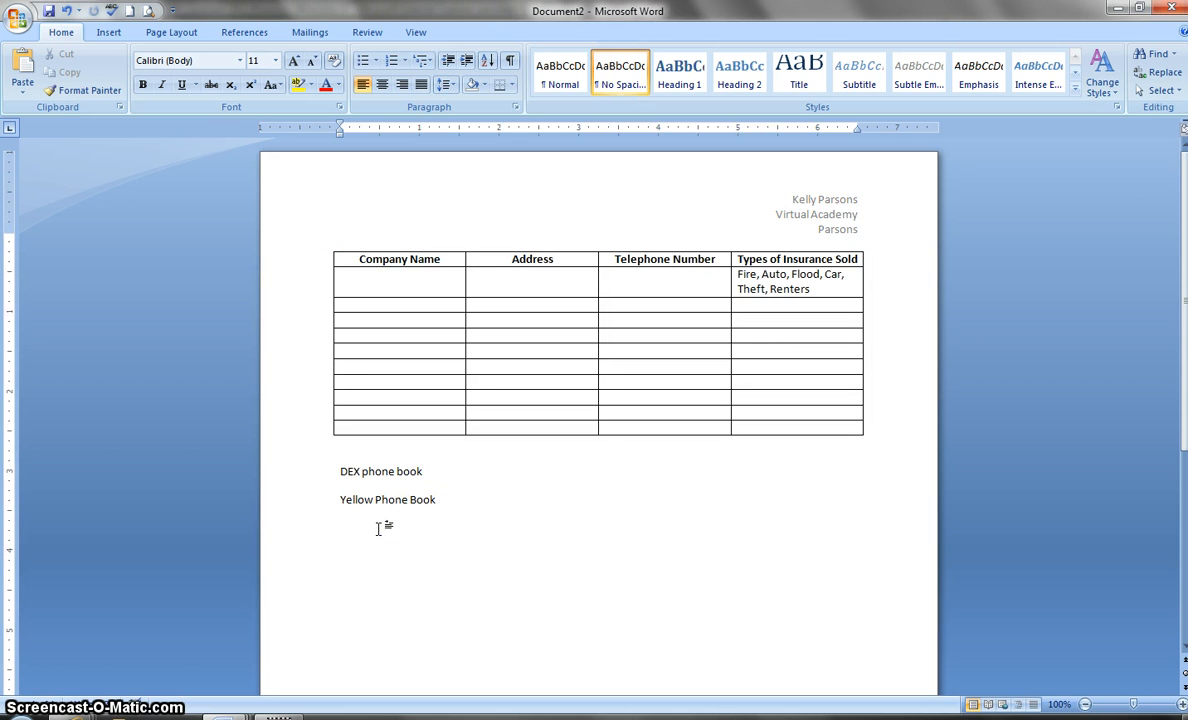
# Step: Leave an extra blank line below "Yellow Phone Book" and check that the ruler is turned on
pyautogui.scroll(-1, 378, 529)
pyautogui.click(476, 518)
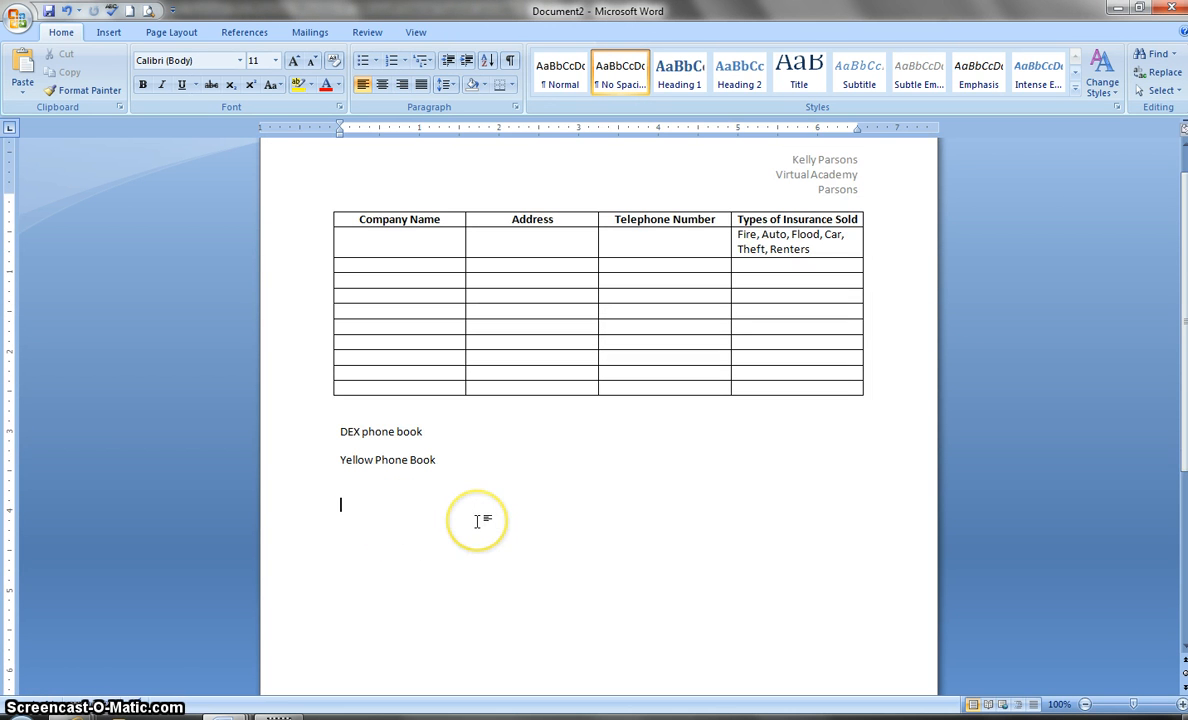
pyautogui.scroll(-1, 472, 500)
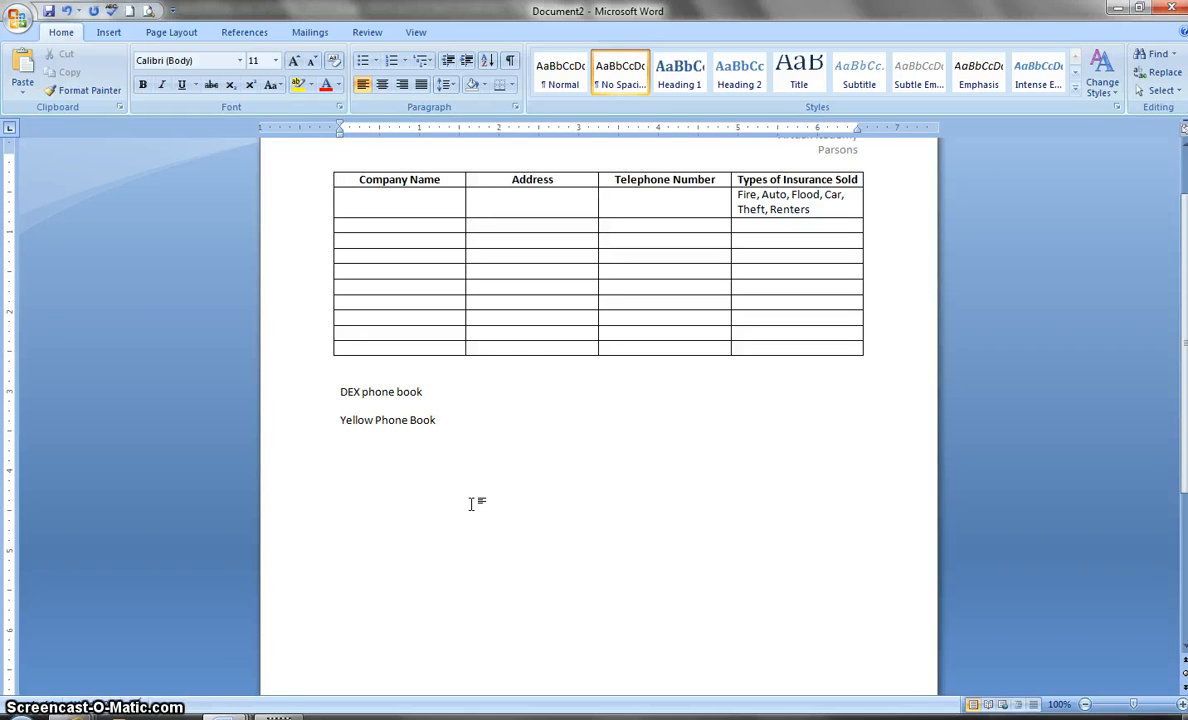
pyautogui.click(416, 33)
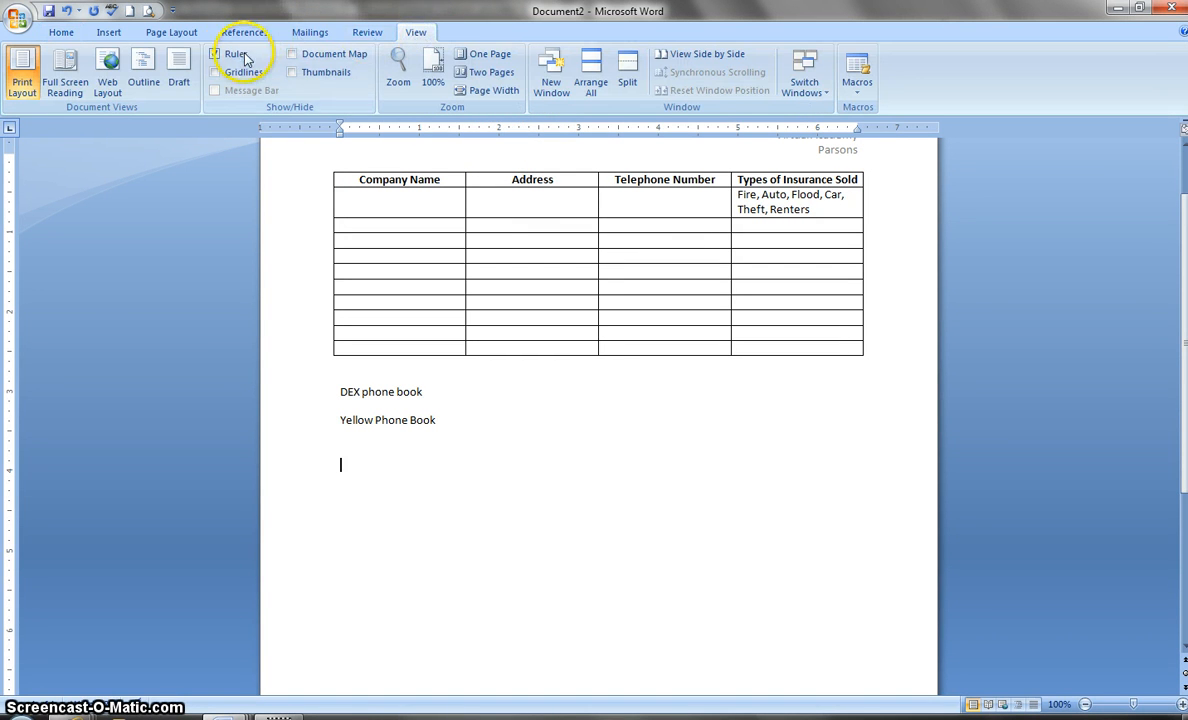
pyautogui.click(593, 421)
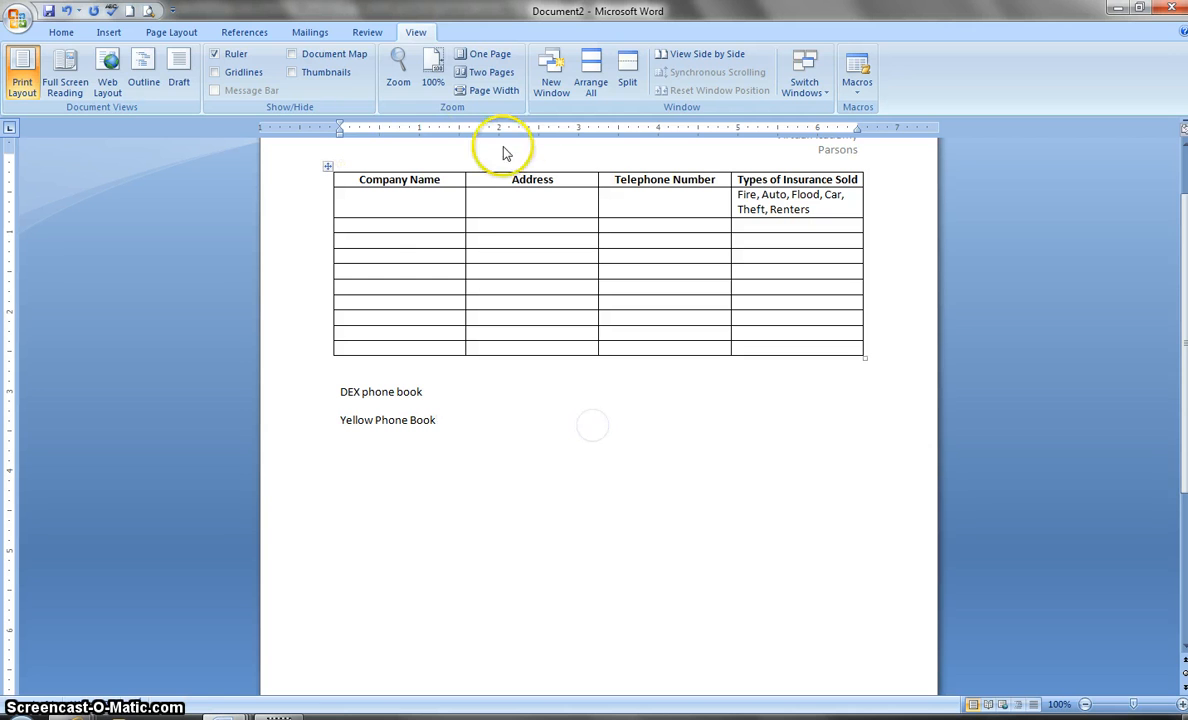
# Step: Set left-aligned tab stops at 1" and 4" without leaders for the empty line below "Yellow Phone Book"
pyautogui.click(56, 32)
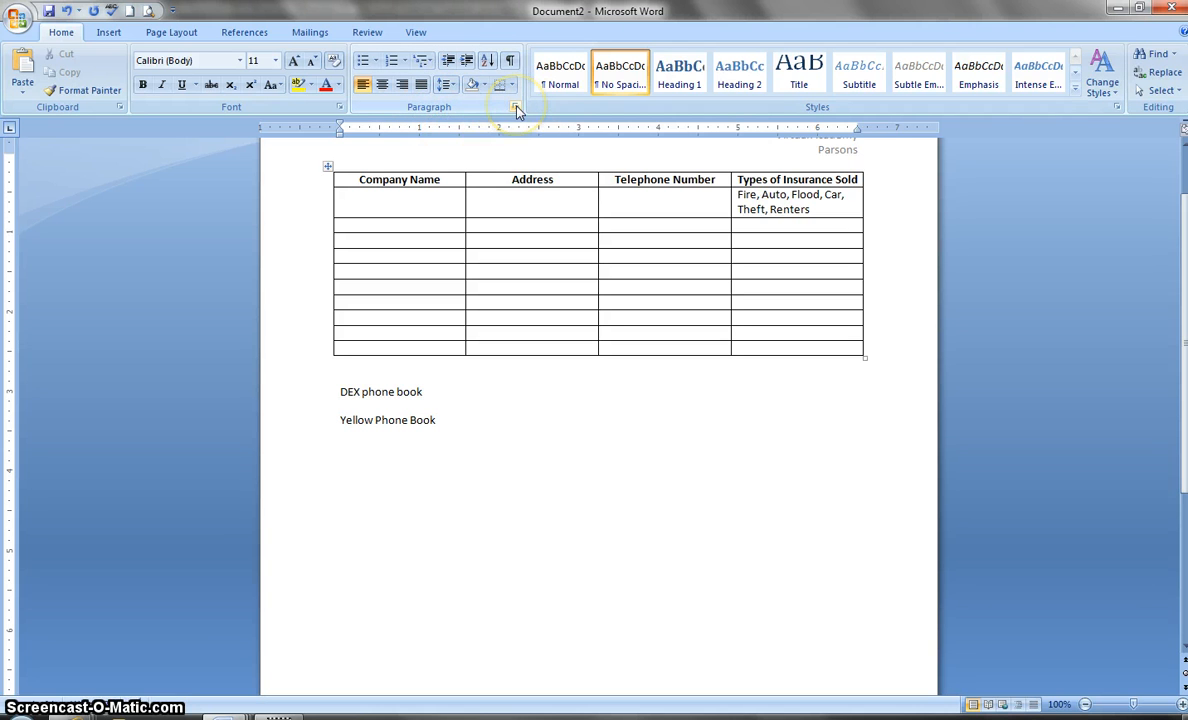
pyautogui.click(445, 426)
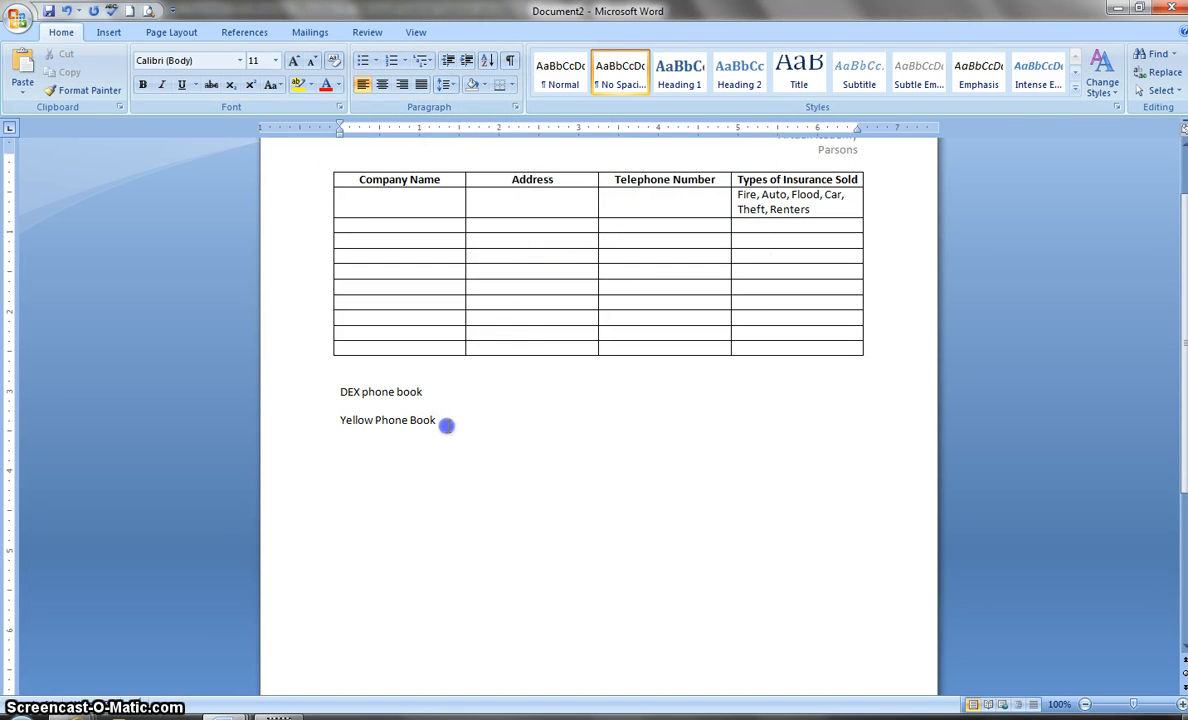
pyautogui.click(491, 455)
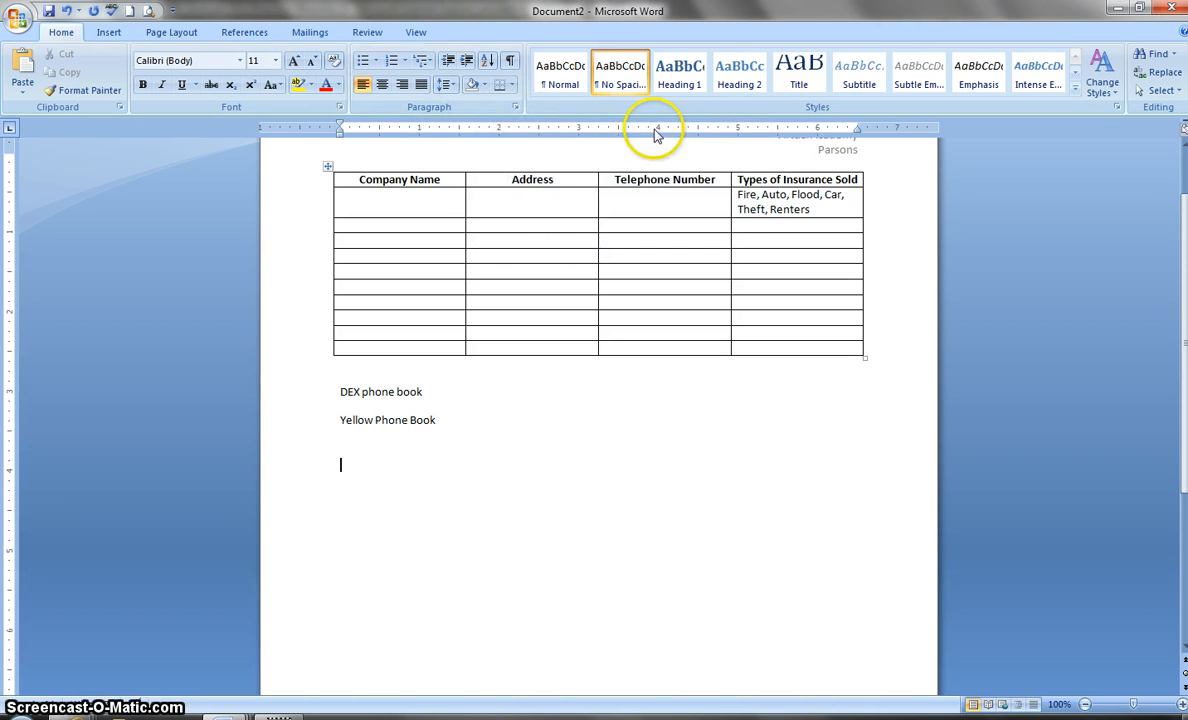
pyautogui.click(516, 108)
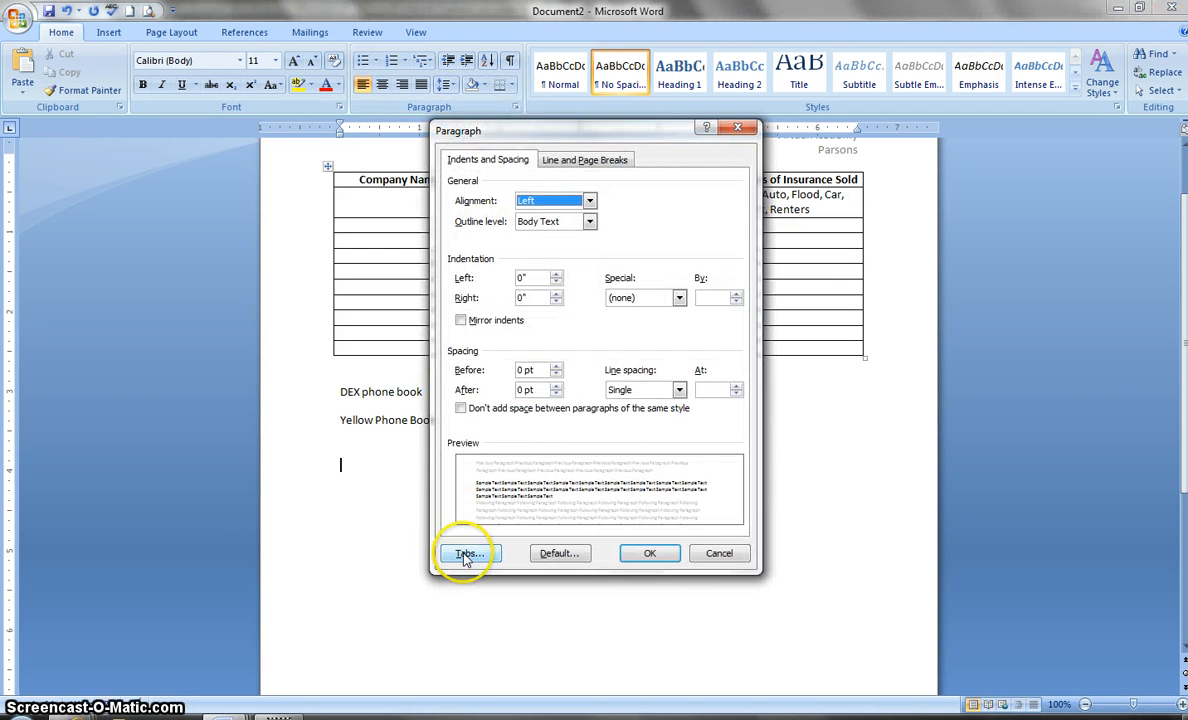
pyautogui.click(466, 555)
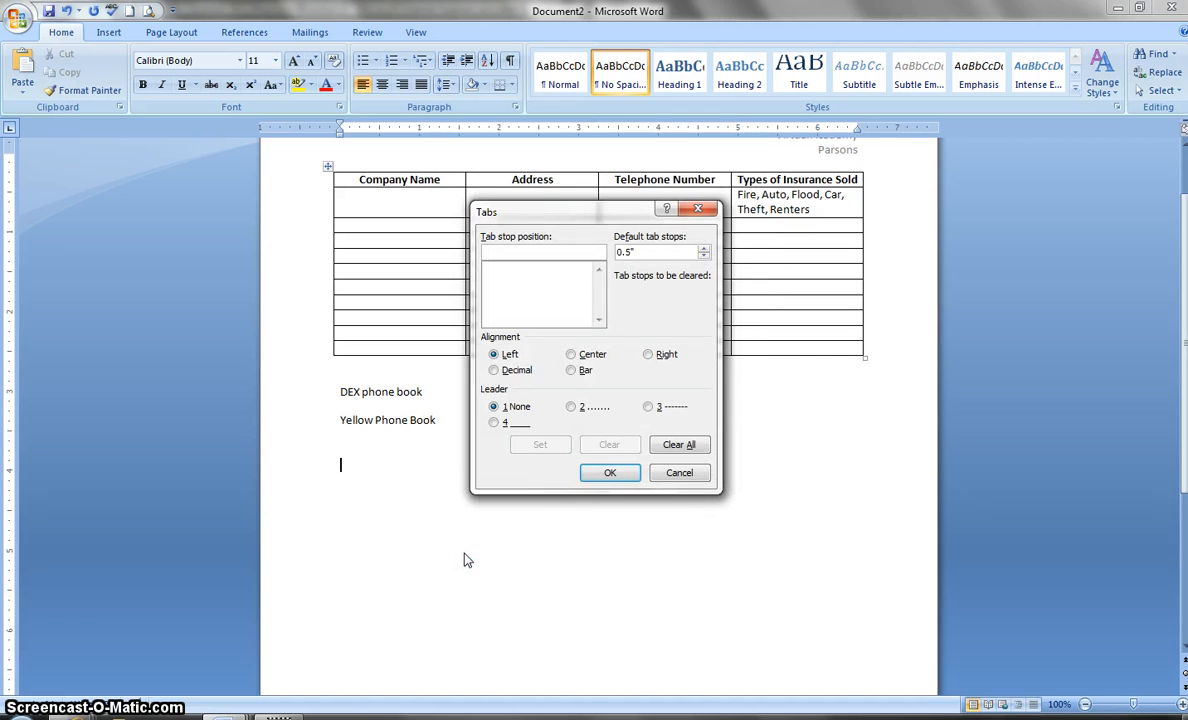
pyautogui.write('1')
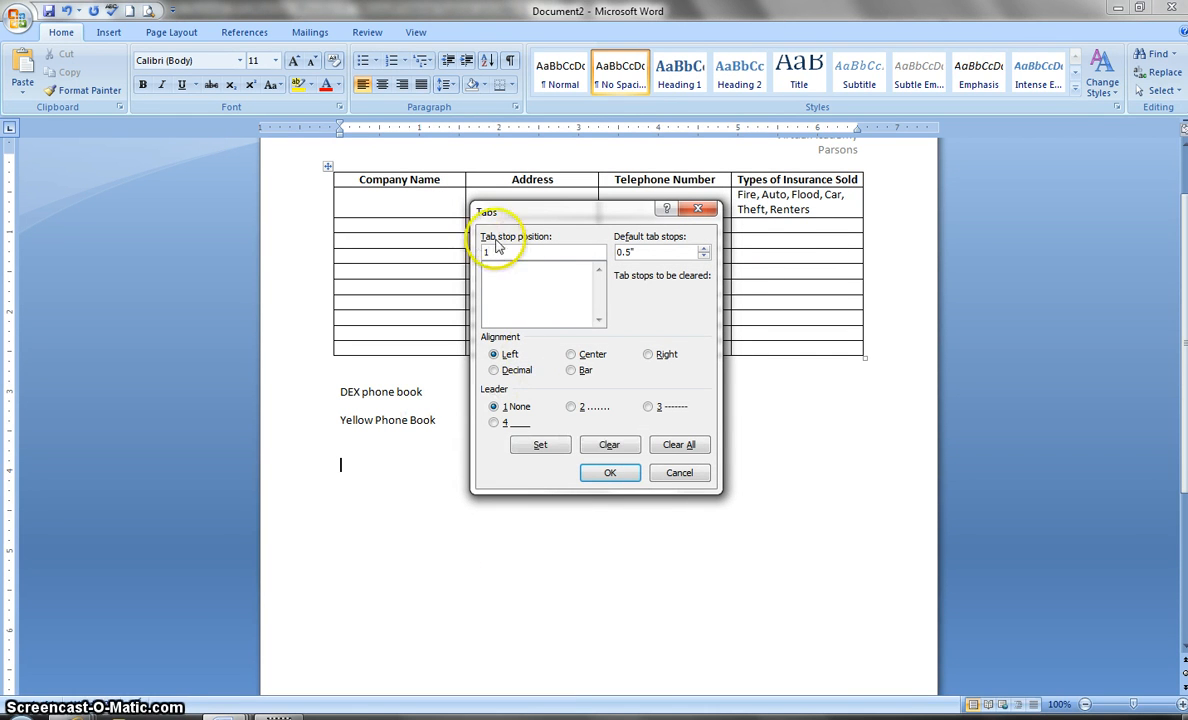
pyautogui.click(540, 448)
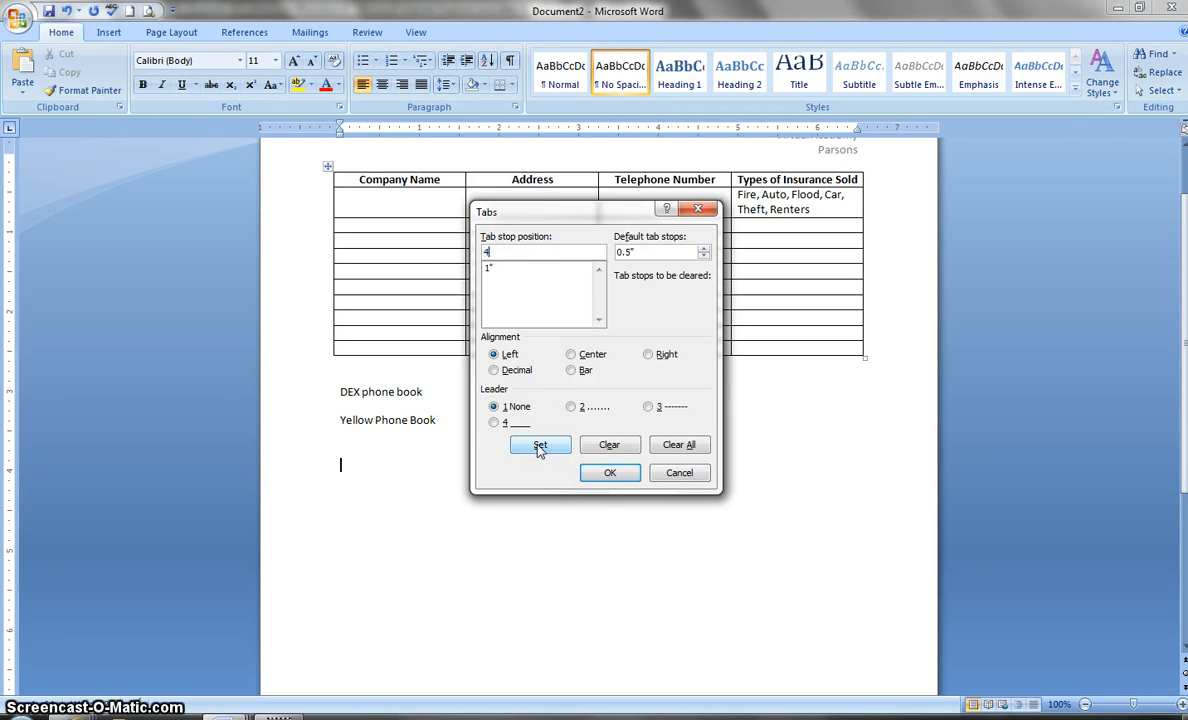
pyautogui.write('4')
pyautogui.click(540, 448)
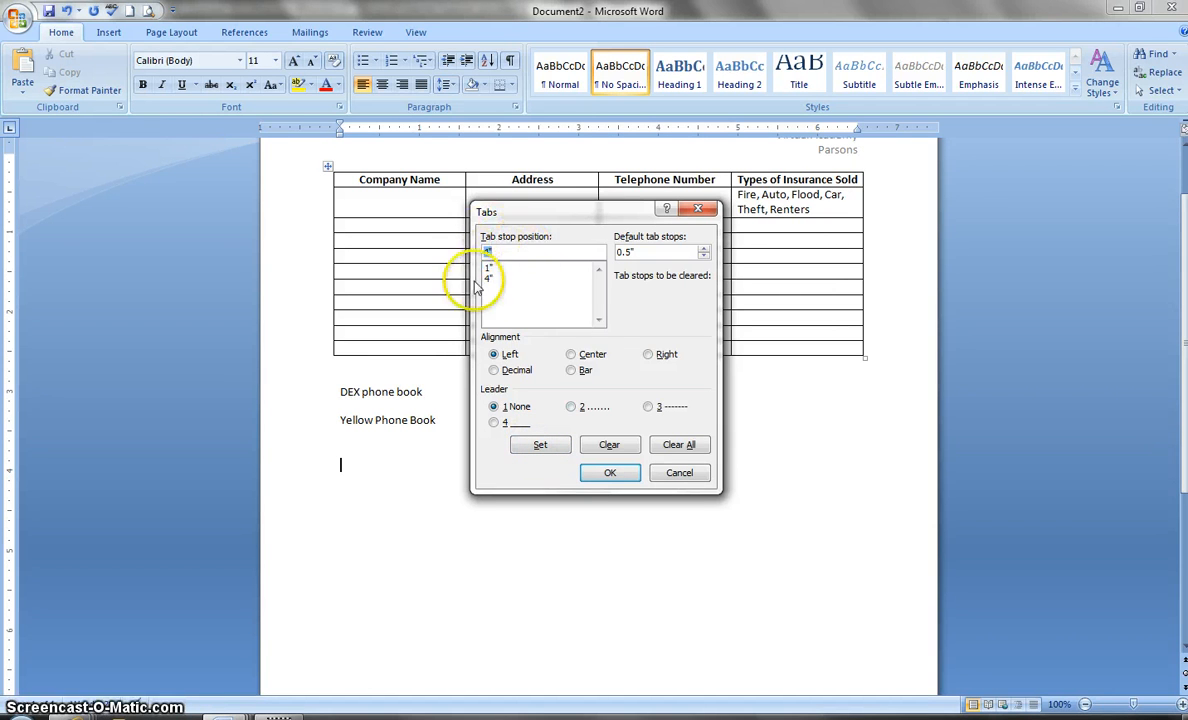
pyautogui.click(607, 474)
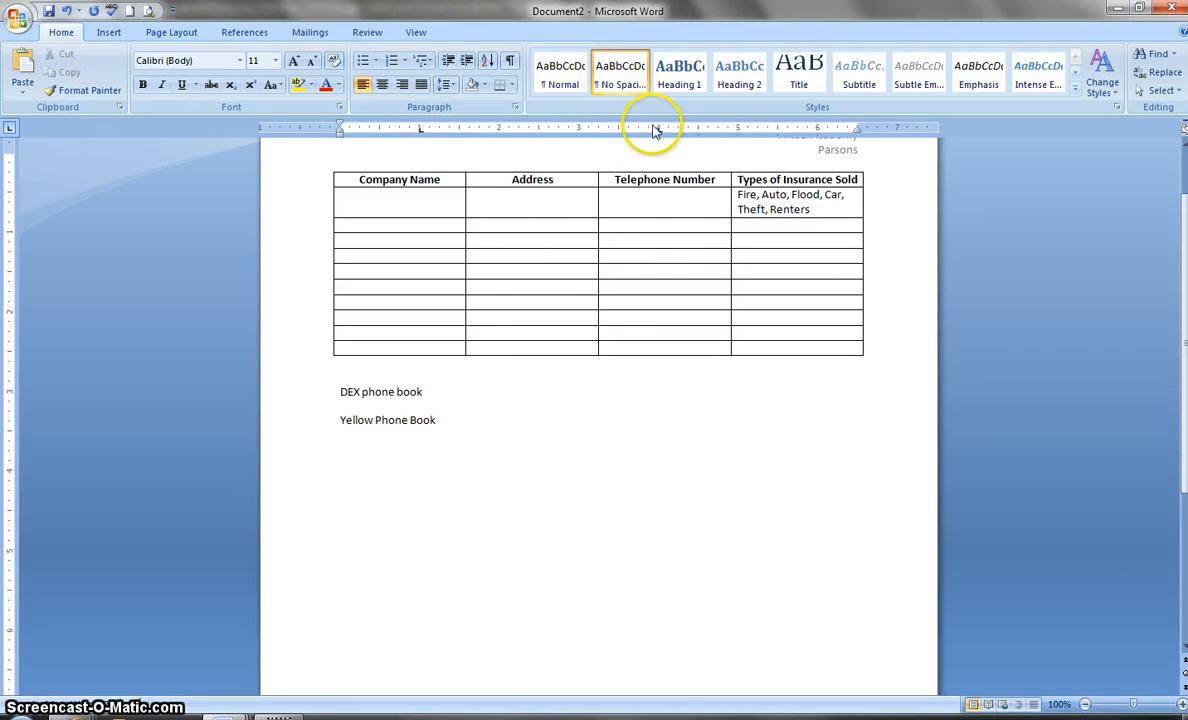
# Step: Enter the column headings "Risk" at the 1" tab stop and "Types of Insurance" at the 4" tab stop
pyautogui.hotkey('alt', 'p')
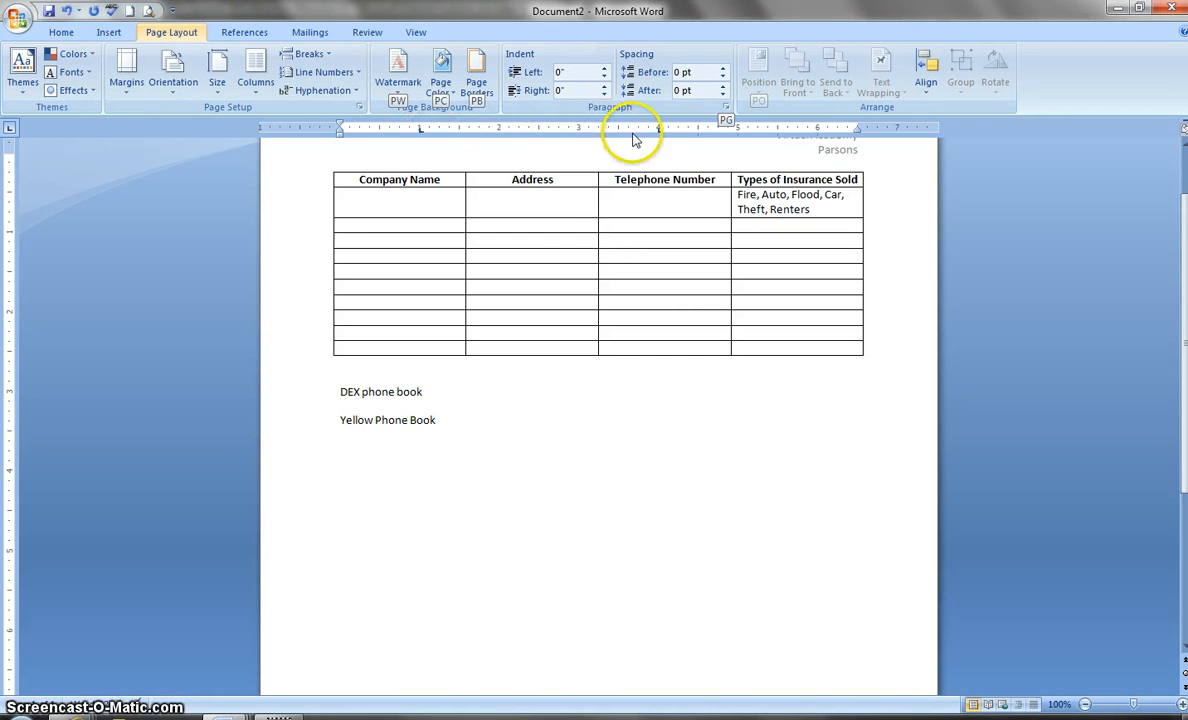
pyautogui.click(371, 486)
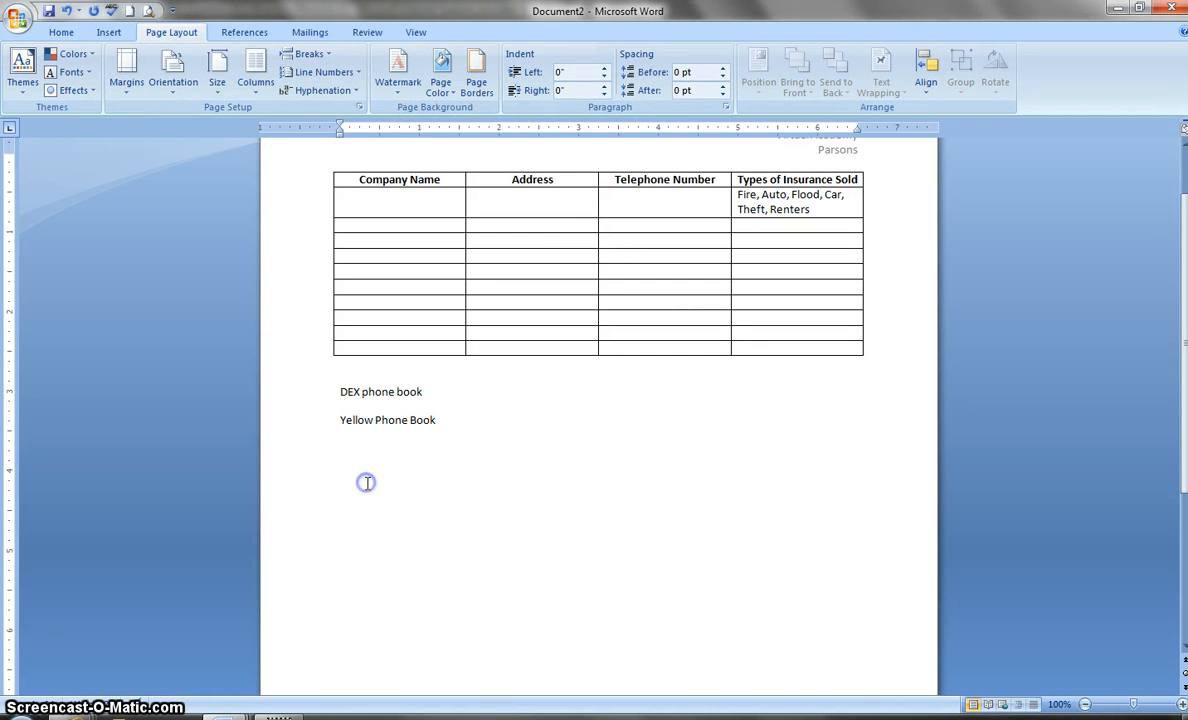
pyautogui.press('BackSpace')
pyautogui.write('sk')
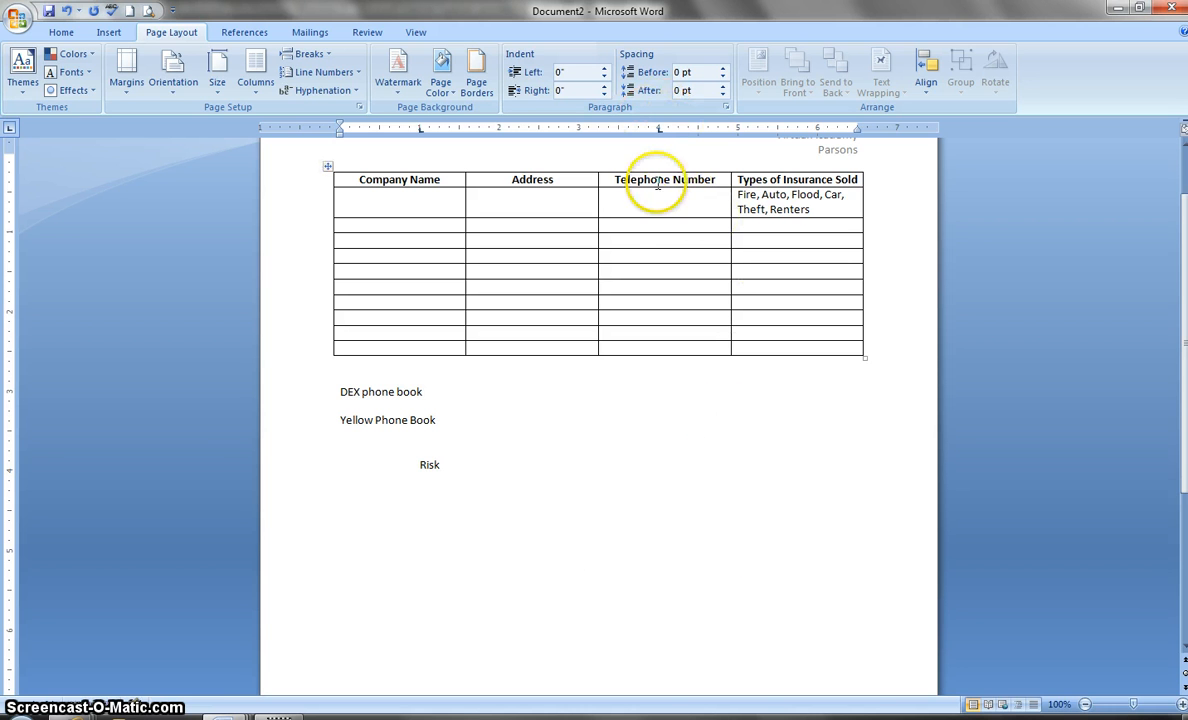
pyautogui.doubleClick(662, 468)
pyautogui.write('Types of Insurance')
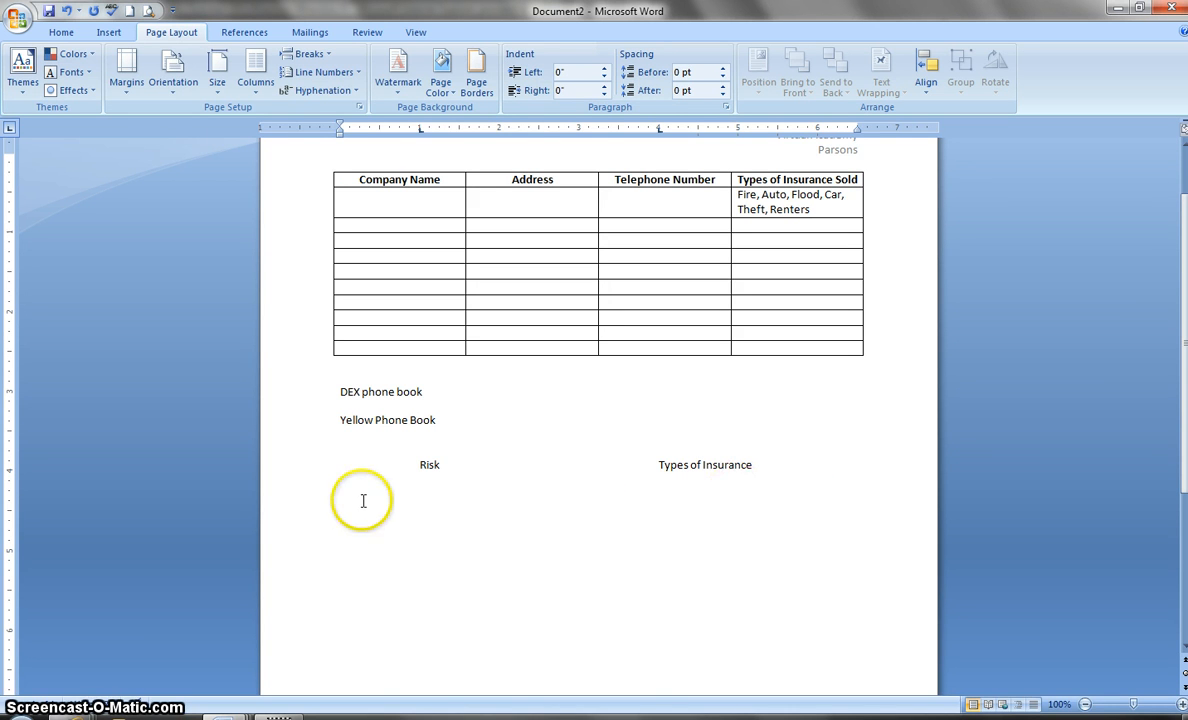
# Step: Start a new line below the "Risk" heading and give its 4" tab stop the dotted leader, option 2
pyautogui.click(472, 565)
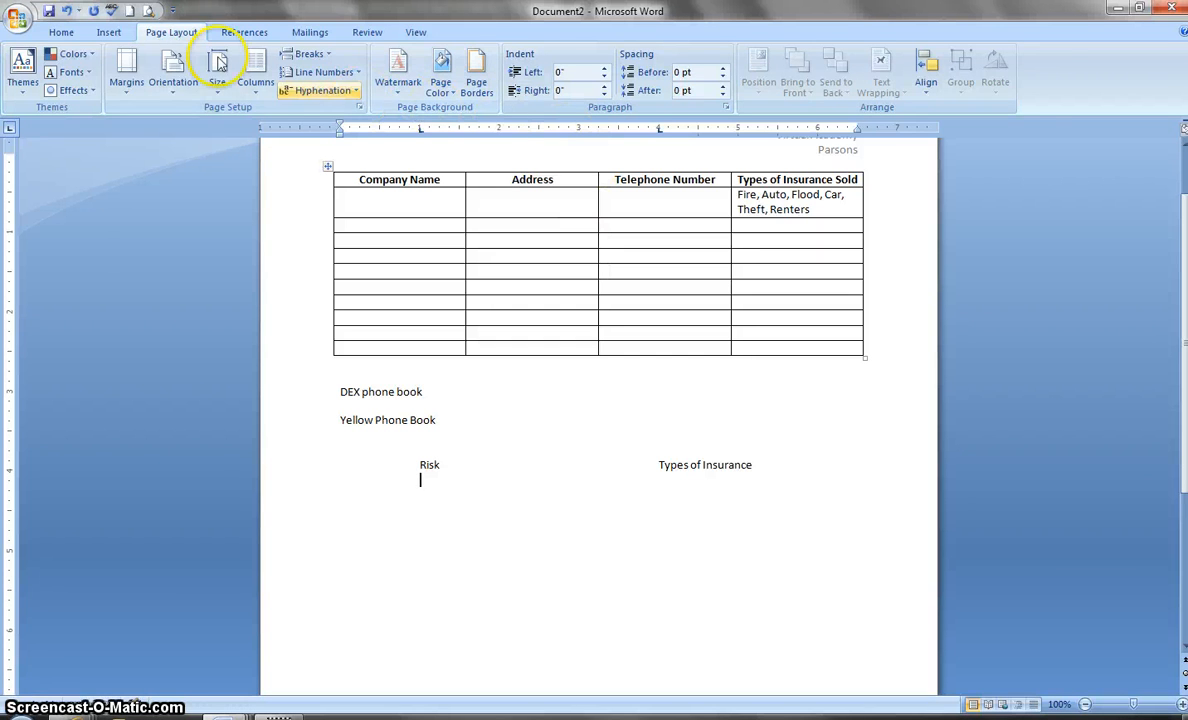
pyautogui.click(59, 33)
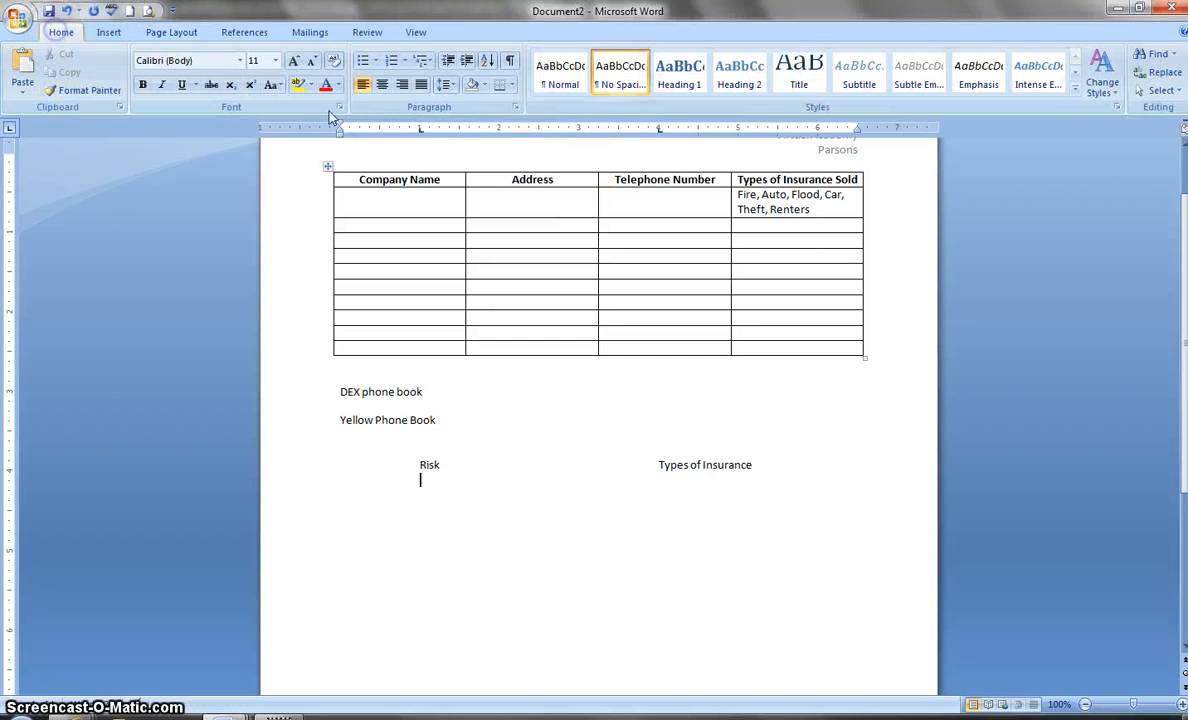
pyautogui.click(516, 107)
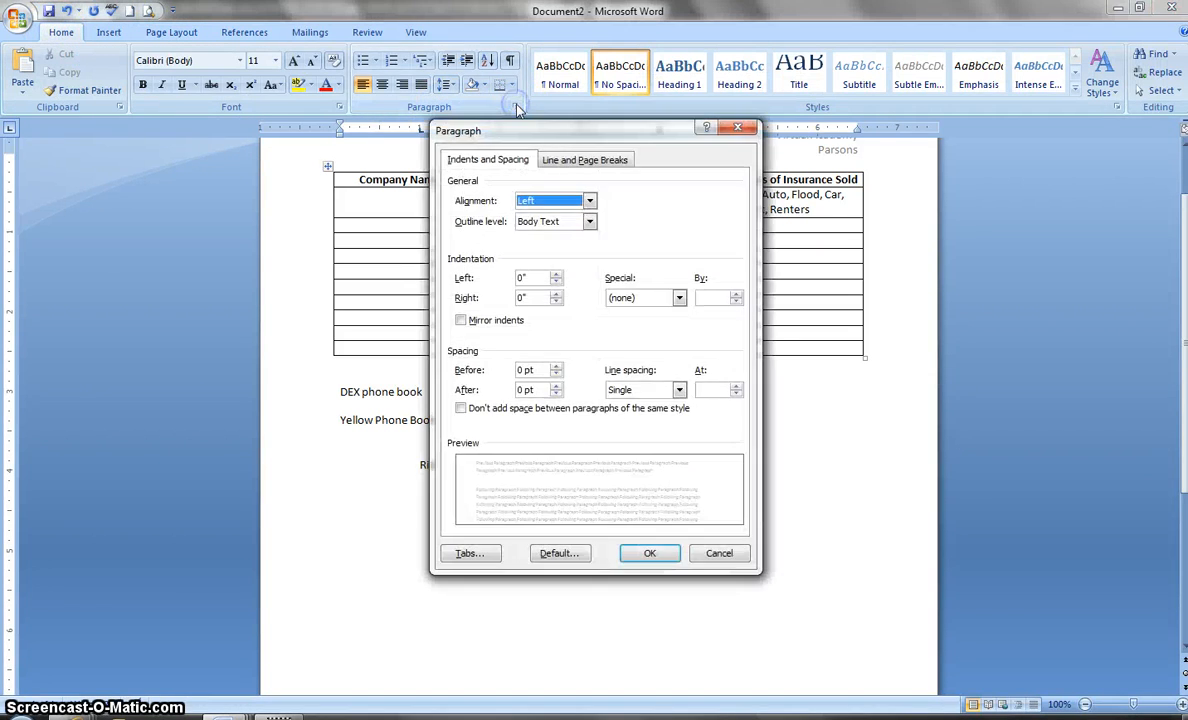
pyautogui.click(470, 553)
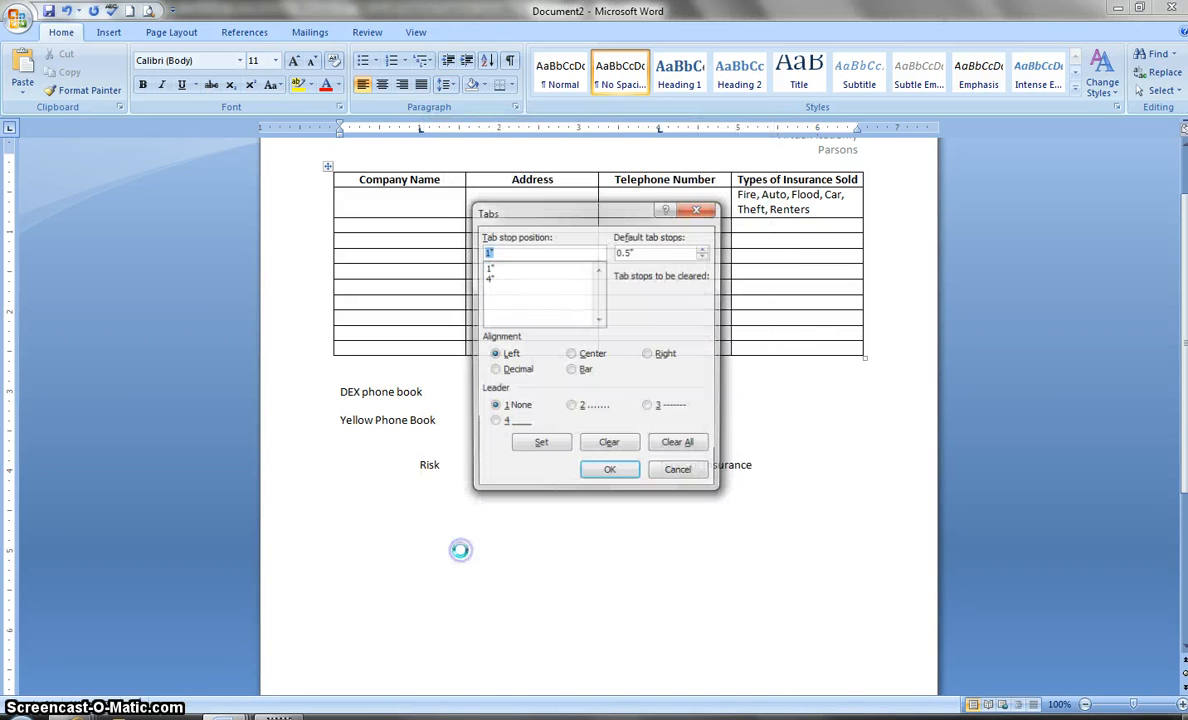
pyautogui.click(490, 279)
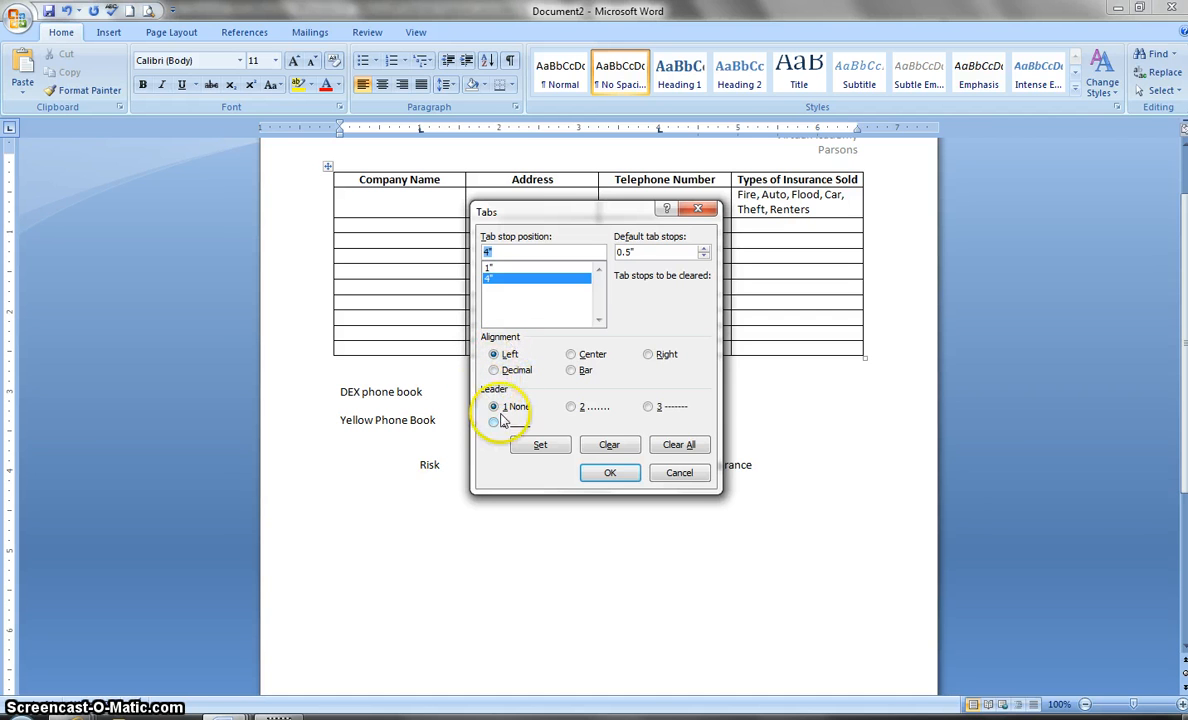
pyautogui.click(569, 406)
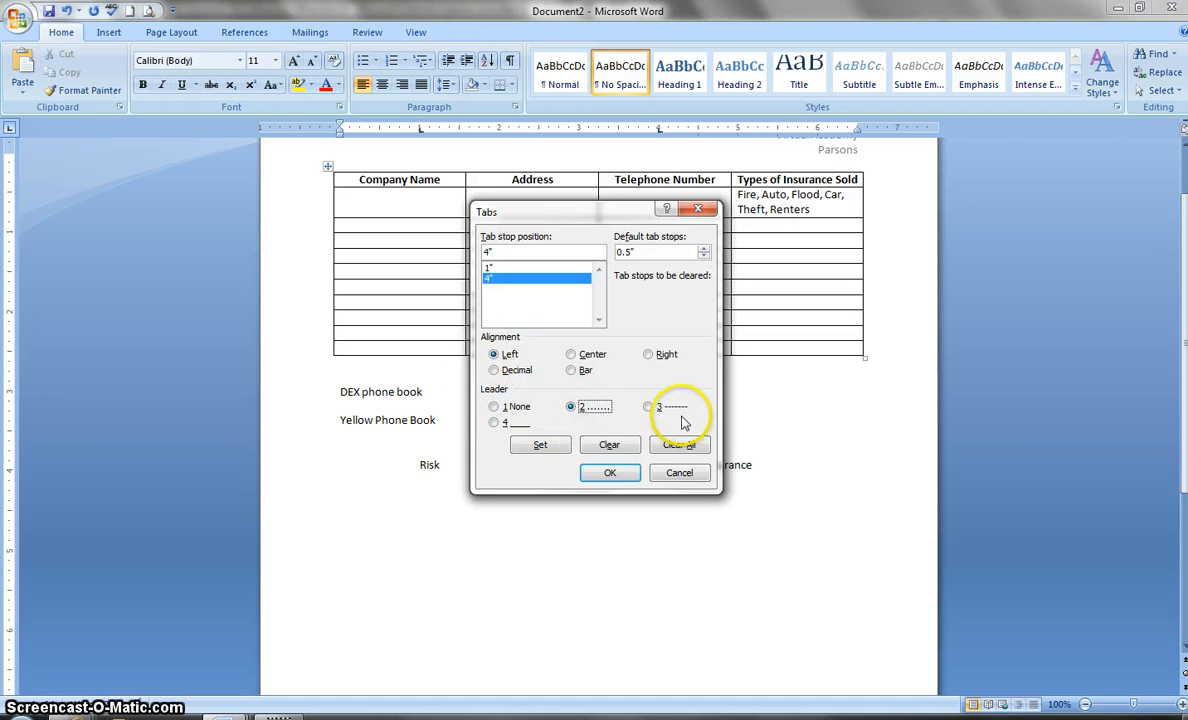
pyautogui.click(545, 446)
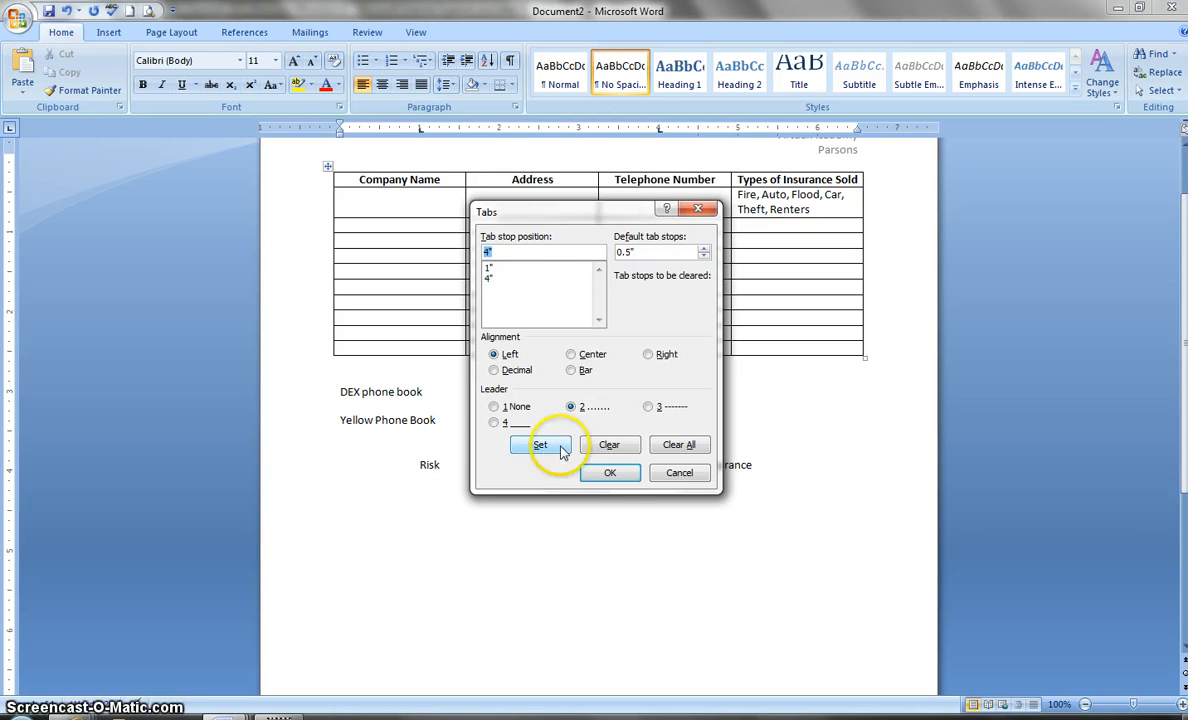
pyautogui.click(609, 473)
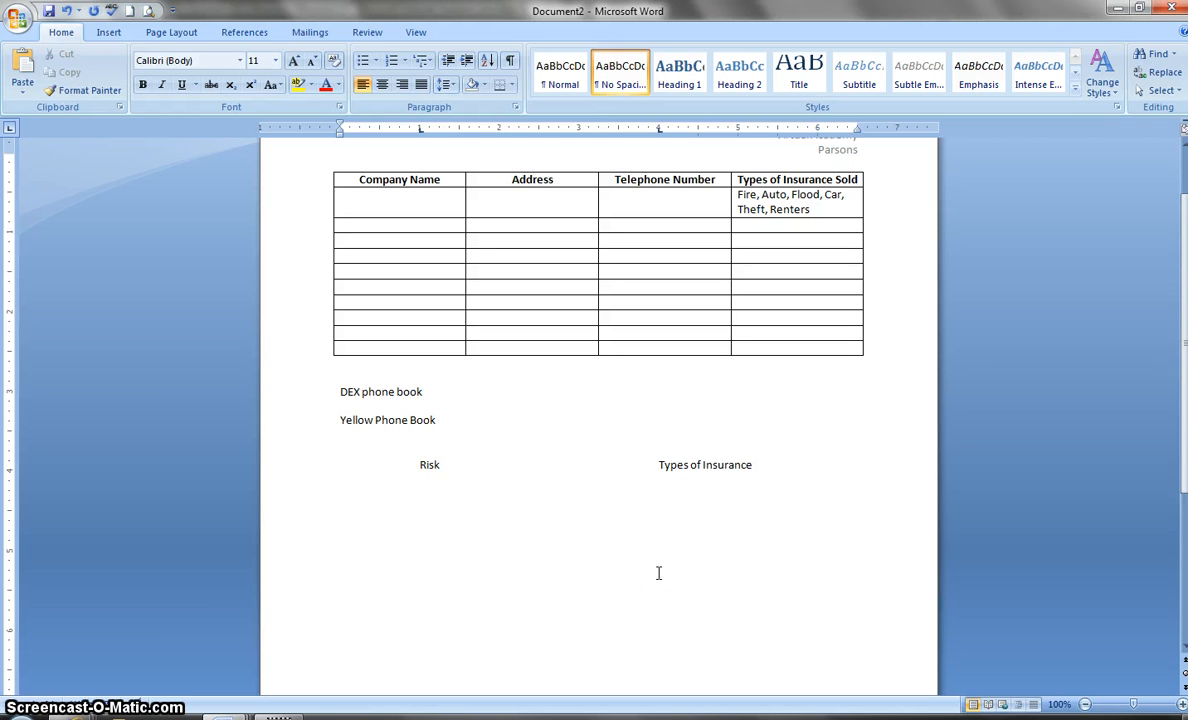
# Step: Enter the row "Car accident" with "Comprehensive Automobile", followed by a row with the filler text ";lkj;lkj;lkj;lkj" in both columns
pyautogui.write('Car accident')
pyautogui.press('Tab')
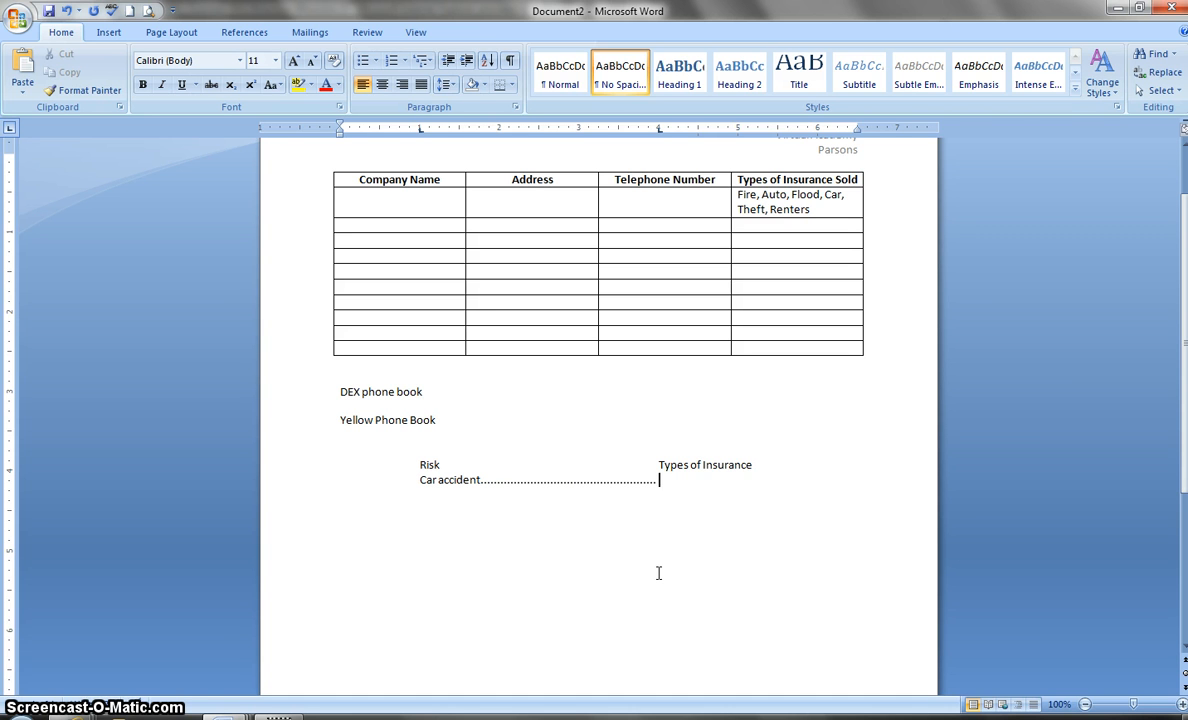
pyautogui.write('Comprehensive Automobilie')
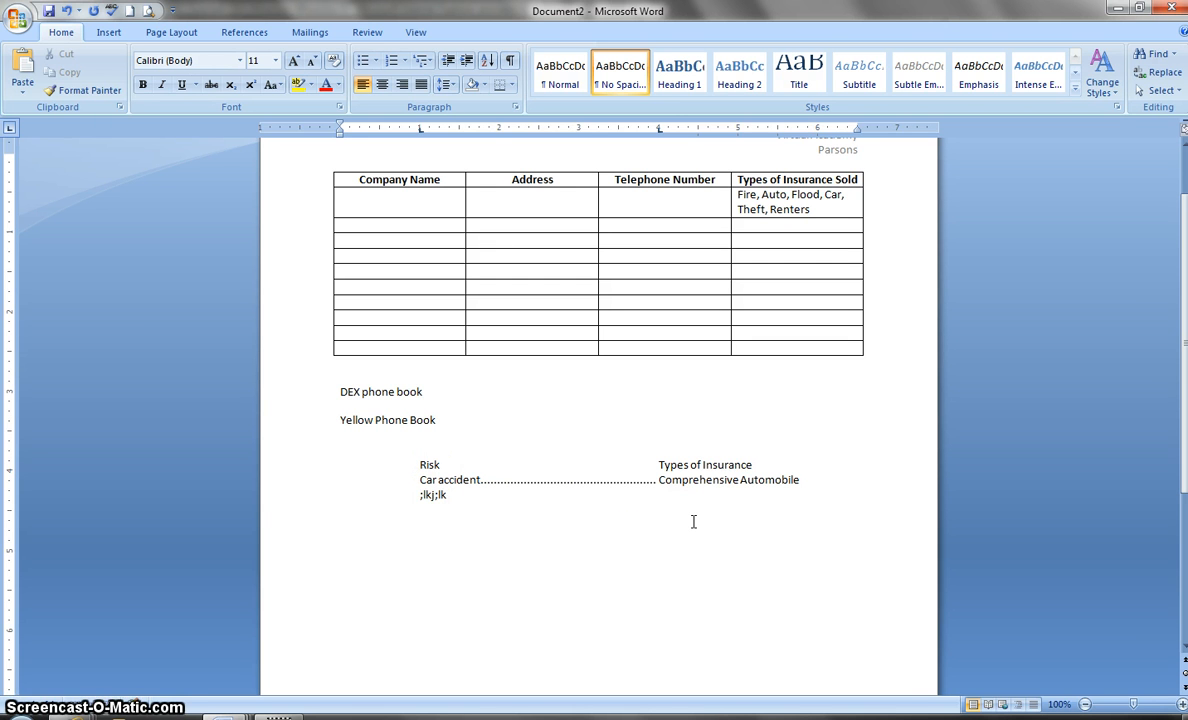
pyautogui.press('Tab')
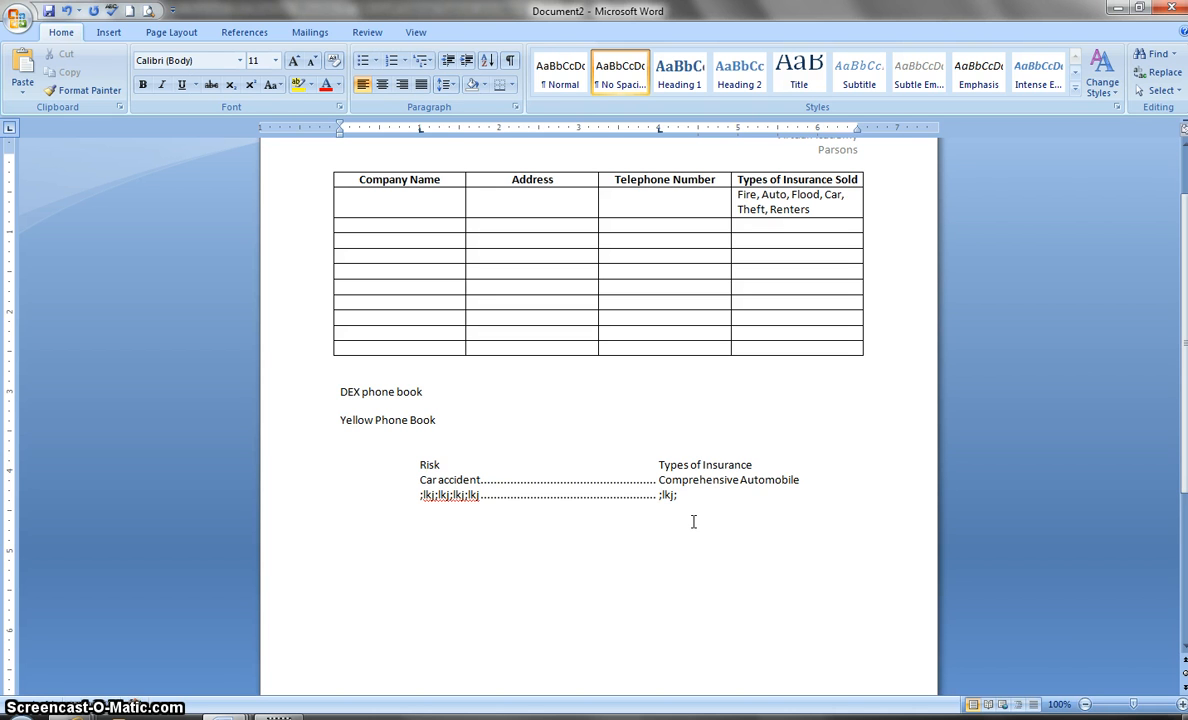
# Step: Make the column headings "Risk" and "Types of Insurance" bold and underlined
pyautogui.doubleClick(432, 464)
pyautogui.click(142, 84)
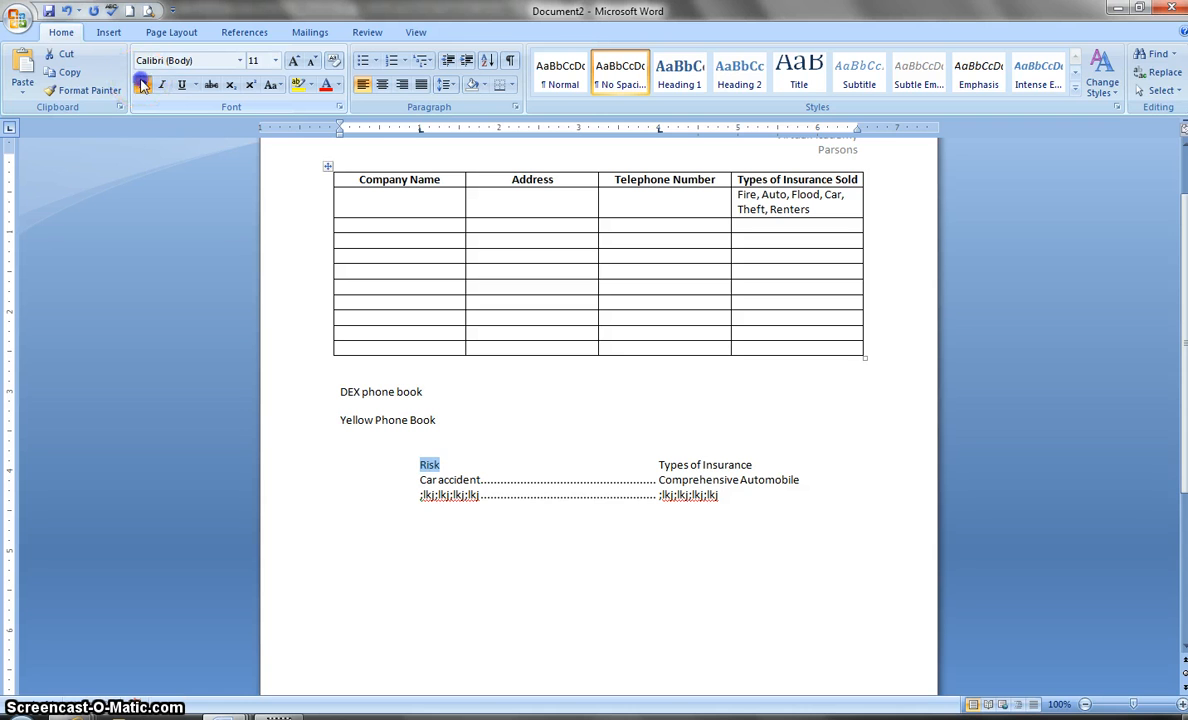
pyautogui.click(182, 86)
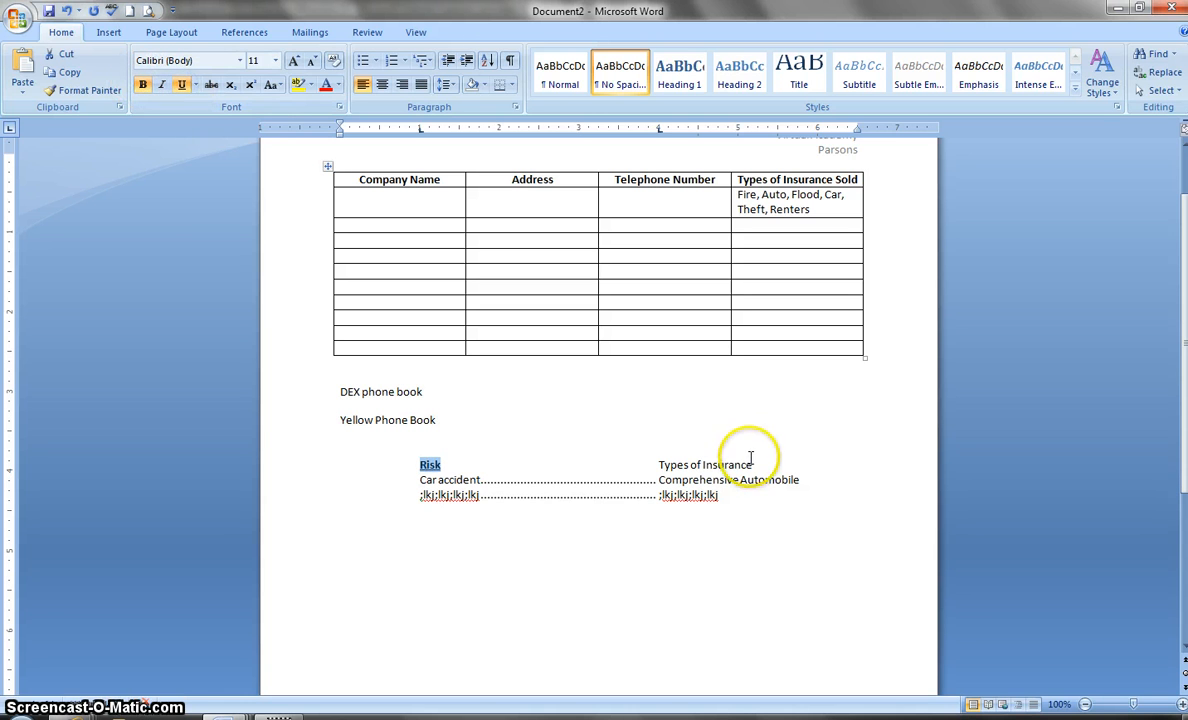
pyautogui.moveTo(751, 462); pyautogui.dragTo(659, 464)
pyautogui.click(142, 84)
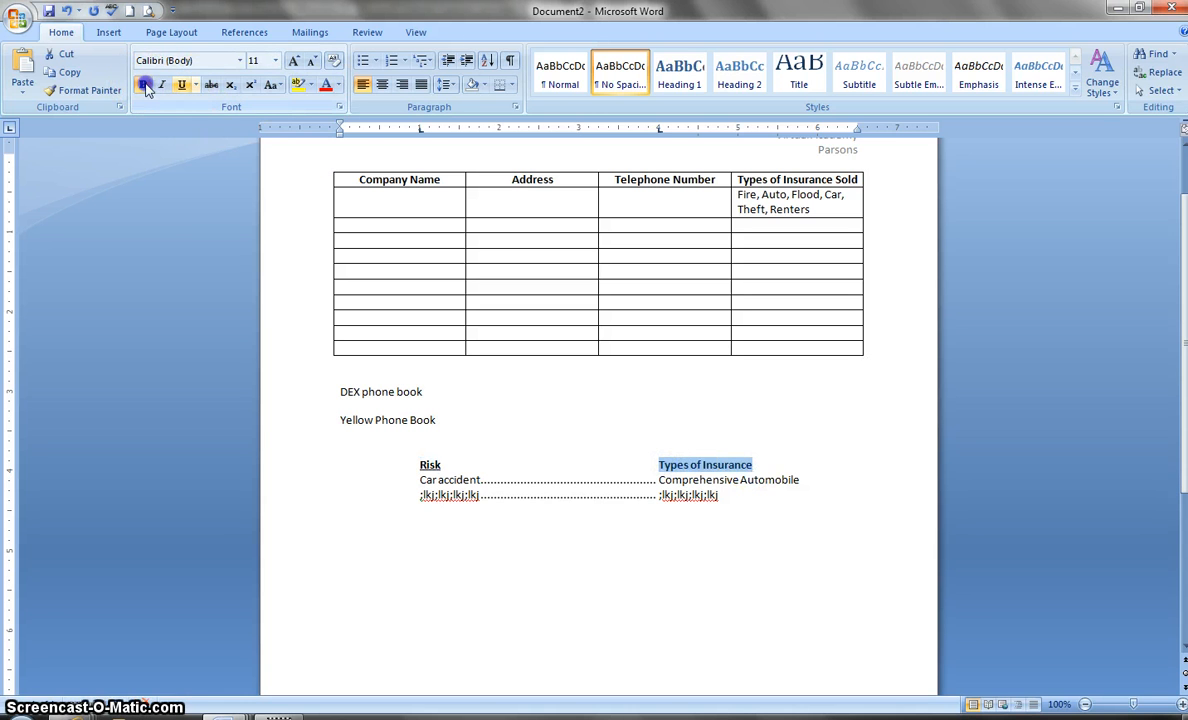
pyautogui.click(182, 85)
pyautogui.click(735, 501)
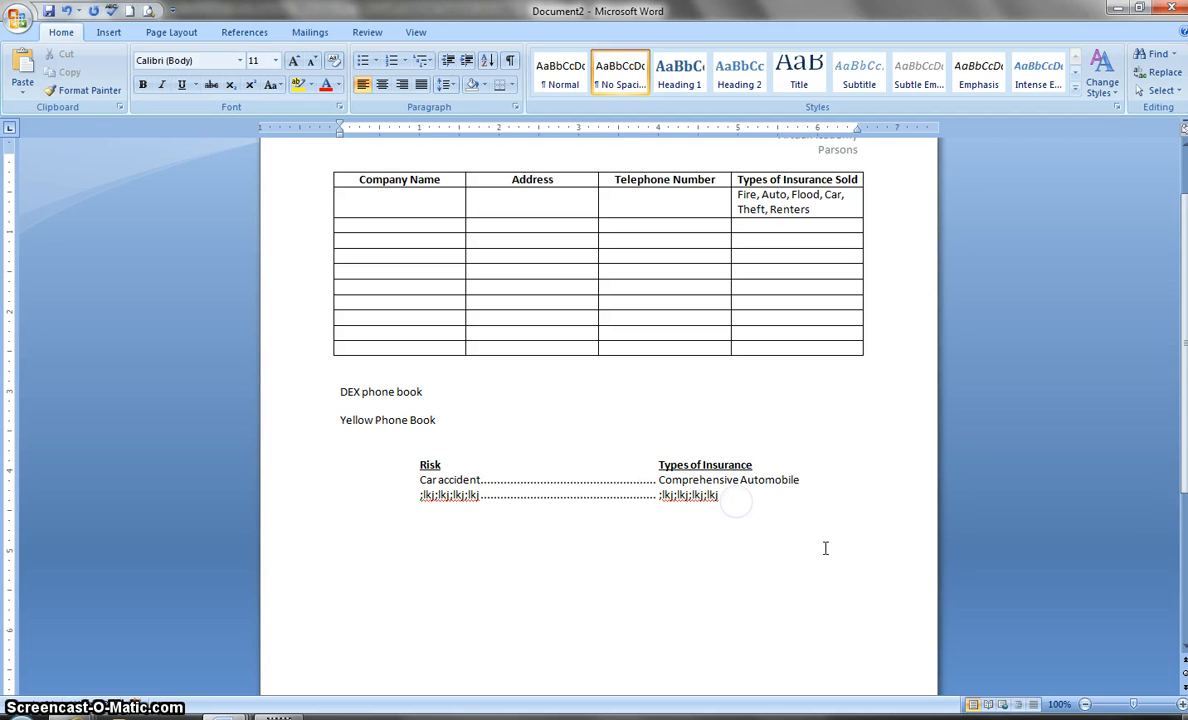
# Step: Replace the filler text in the Risk column below "Car accident" with "Fire", keeping the dotted leader
pyautogui.press('Return')
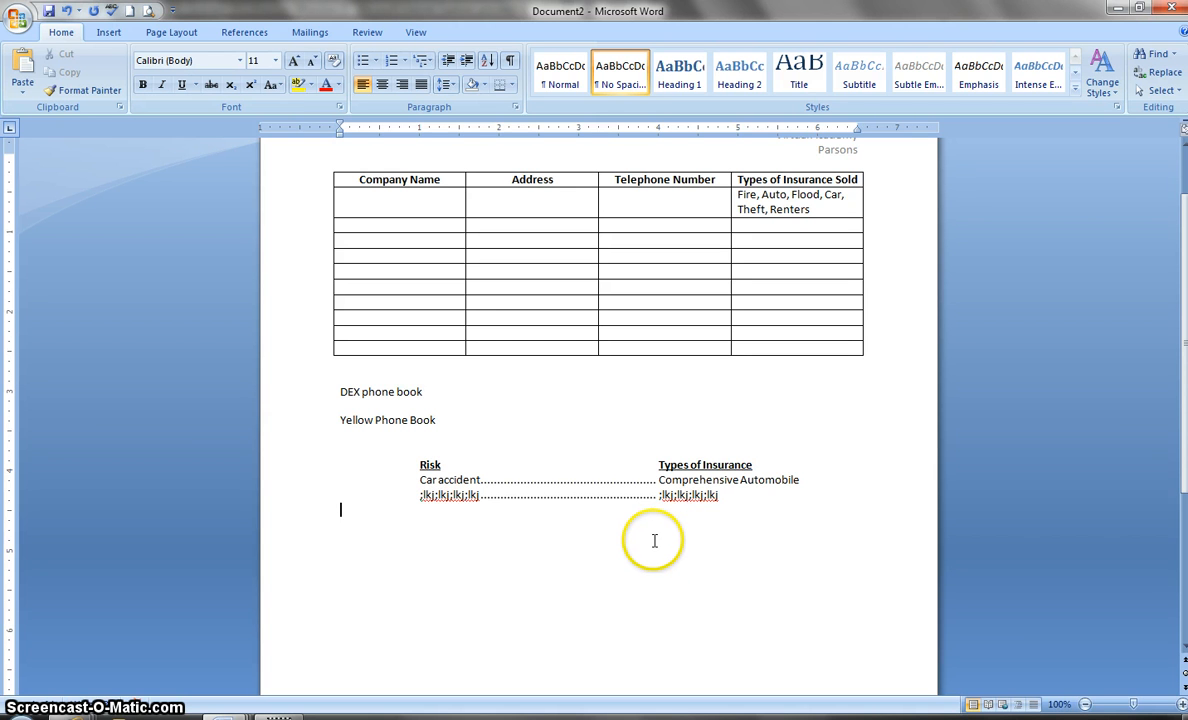
pyautogui.click(418, 497)
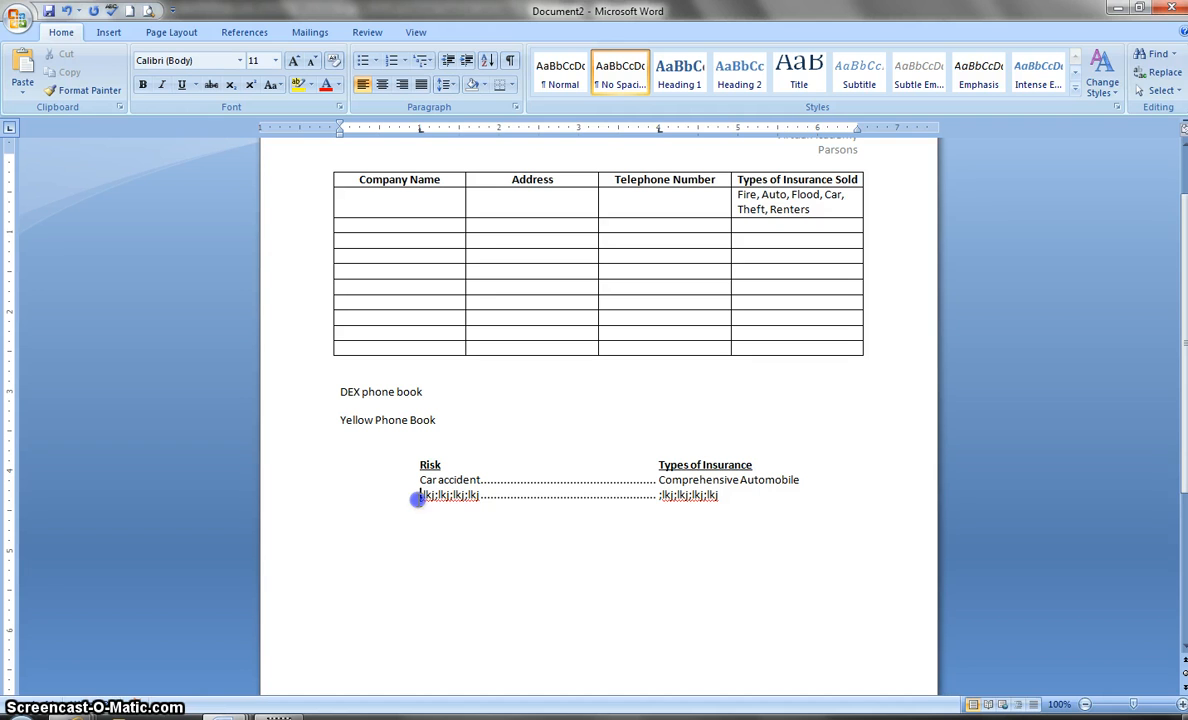
pyautogui.write('Fire')
pyautogui.press('Delete')
pyautogui.press('Delete')
pyautogui.press('Delete')
pyautogui.press('Delete')
pyautogui.press('Delete')
pyautogui.press('Delete')
pyautogui.press('Delete')
pyautogui.press('Delete')
pyautogui.press('Delete')
pyautogui.press('Delete')
pyautogui.press('Delete')
pyautogui.press('Delete')
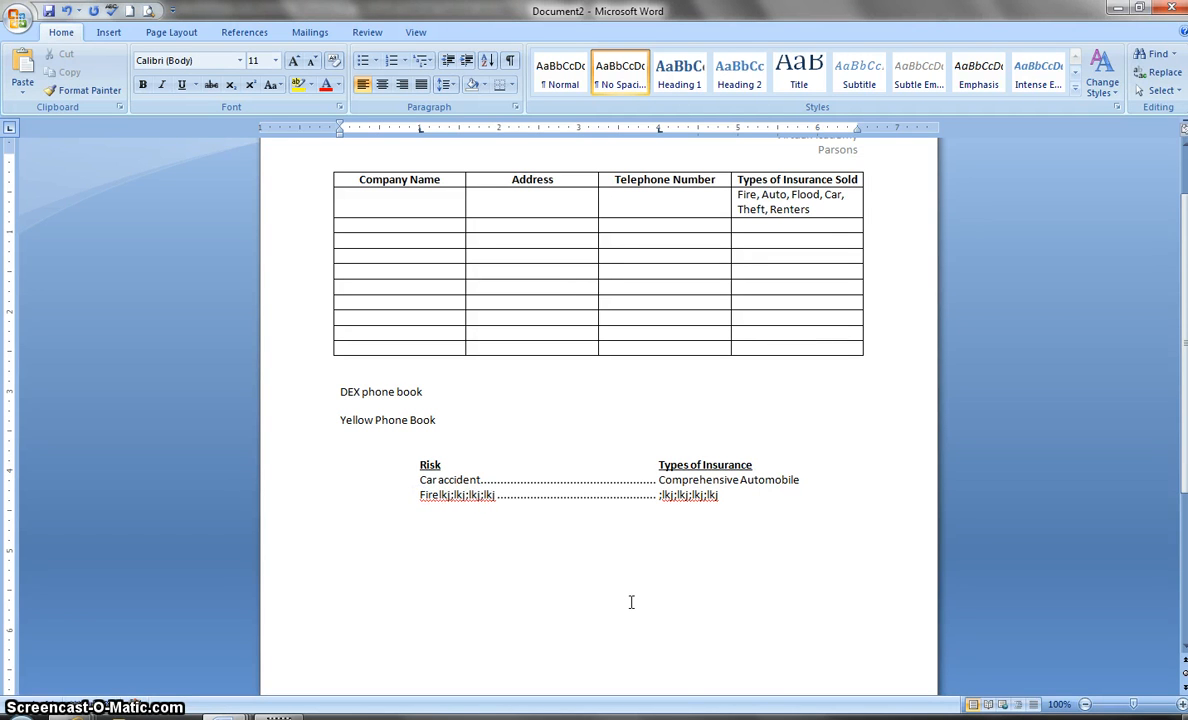
pyautogui.press('Delete')
# Step: Insert a "Zoo" row with its dotted leader between "Car accident" and "Fire", leaving its insurance type empty
pyautogui.press('Tab')
pyautogui.press('Tab')
pyautogui.press('Return')
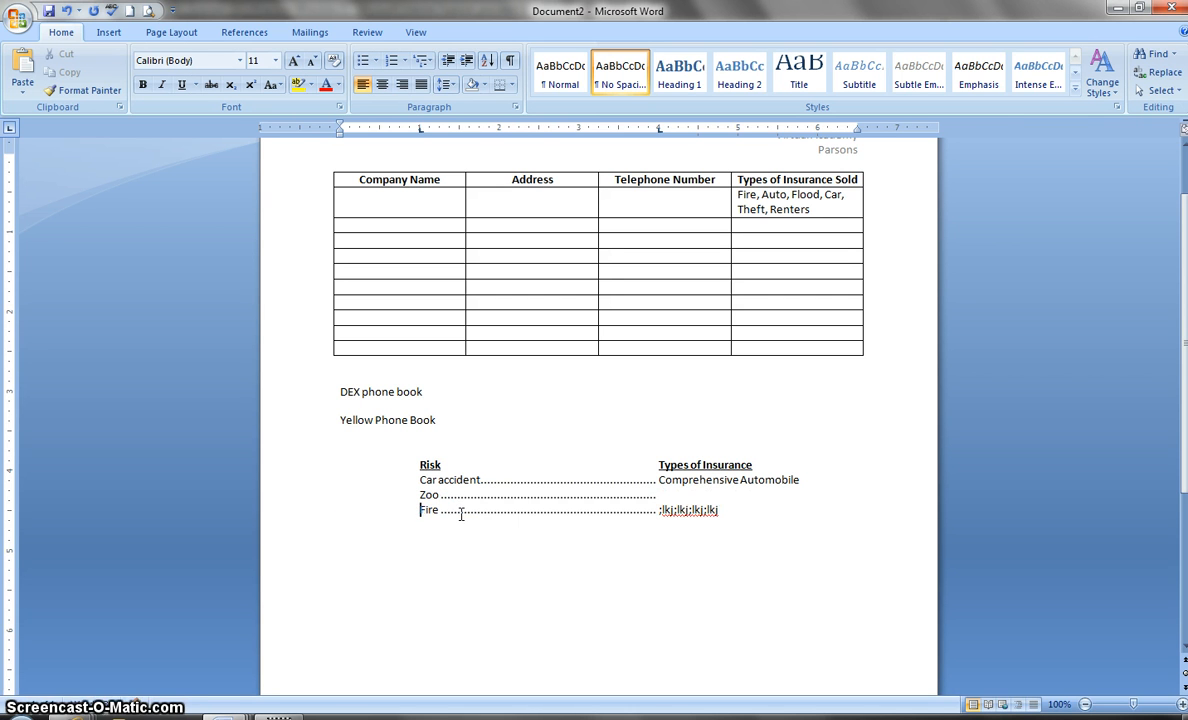
pyautogui.click(517, 562)
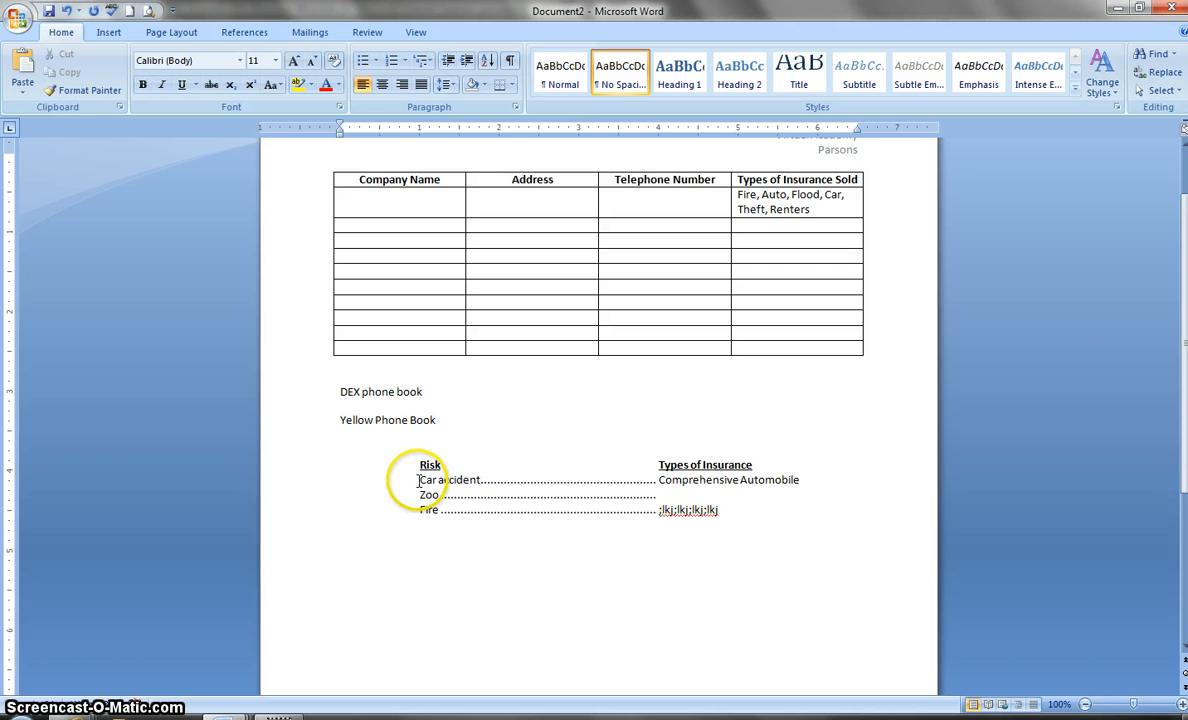
# Step: Sort the three risk rows below the headings by paragraph as text, ascending, with no header row
pyautogui.moveTo(418, 480); pyautogui.dragTo(716, 509)
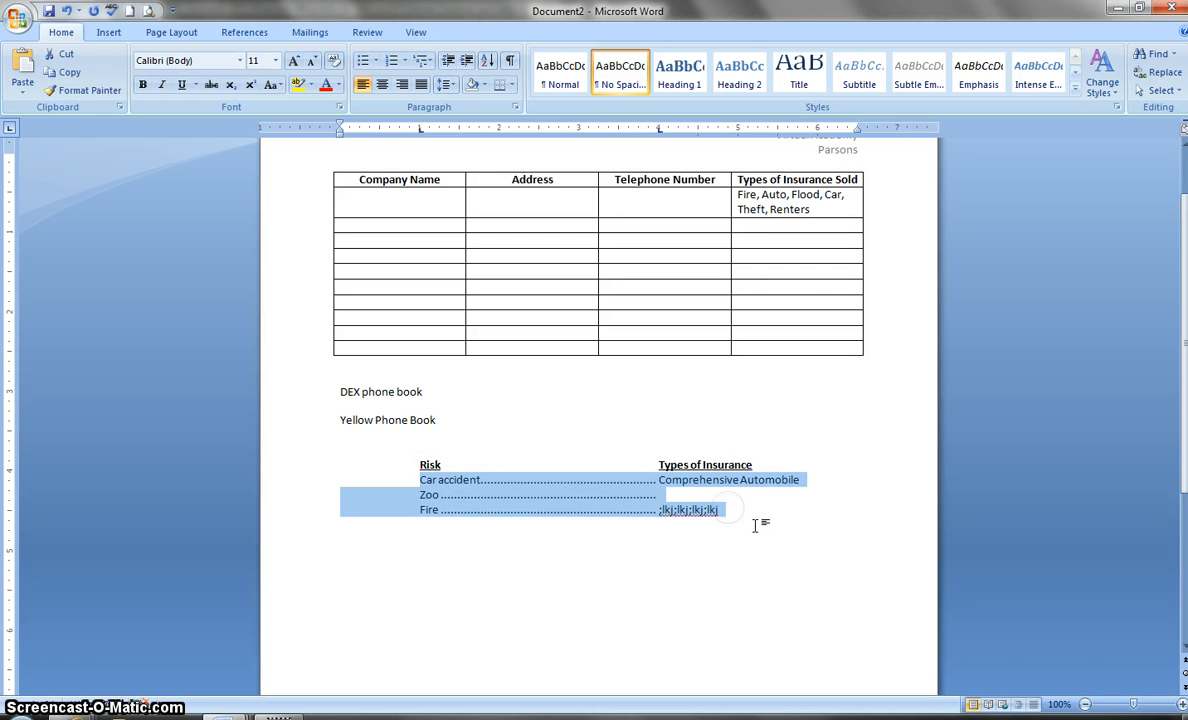
pyautogui.click(415, 33)
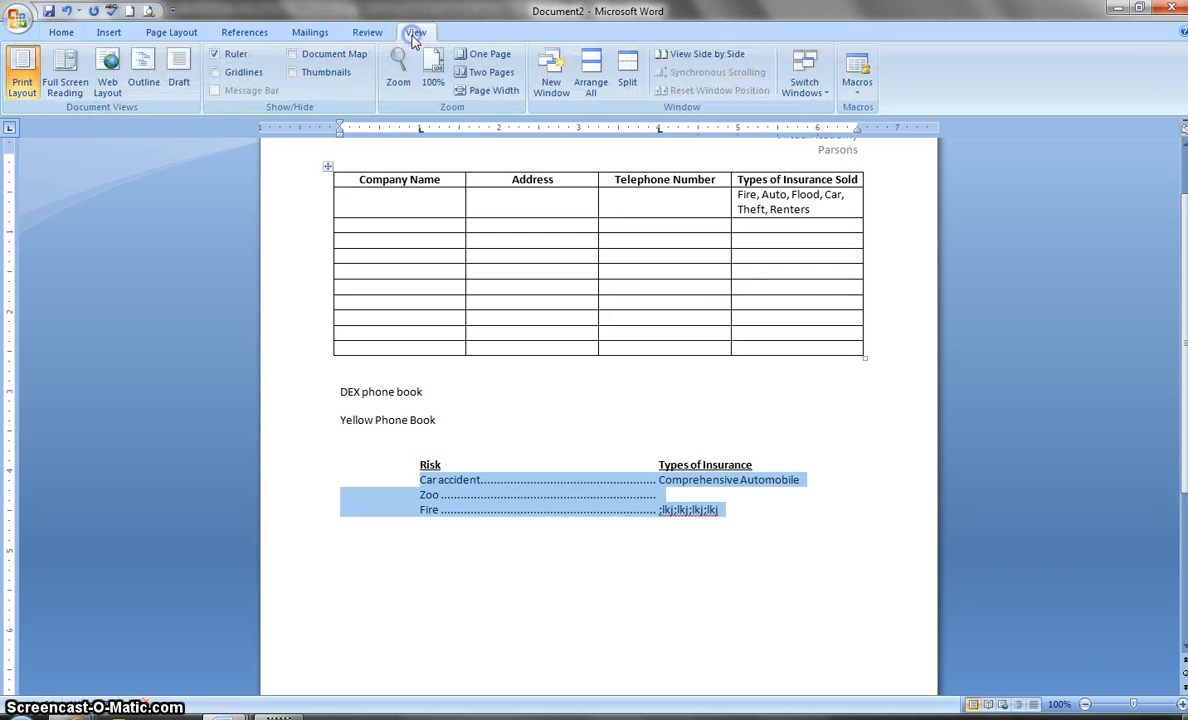
pyautogui.click(367, 33)
pyautogui.click(323, 34)
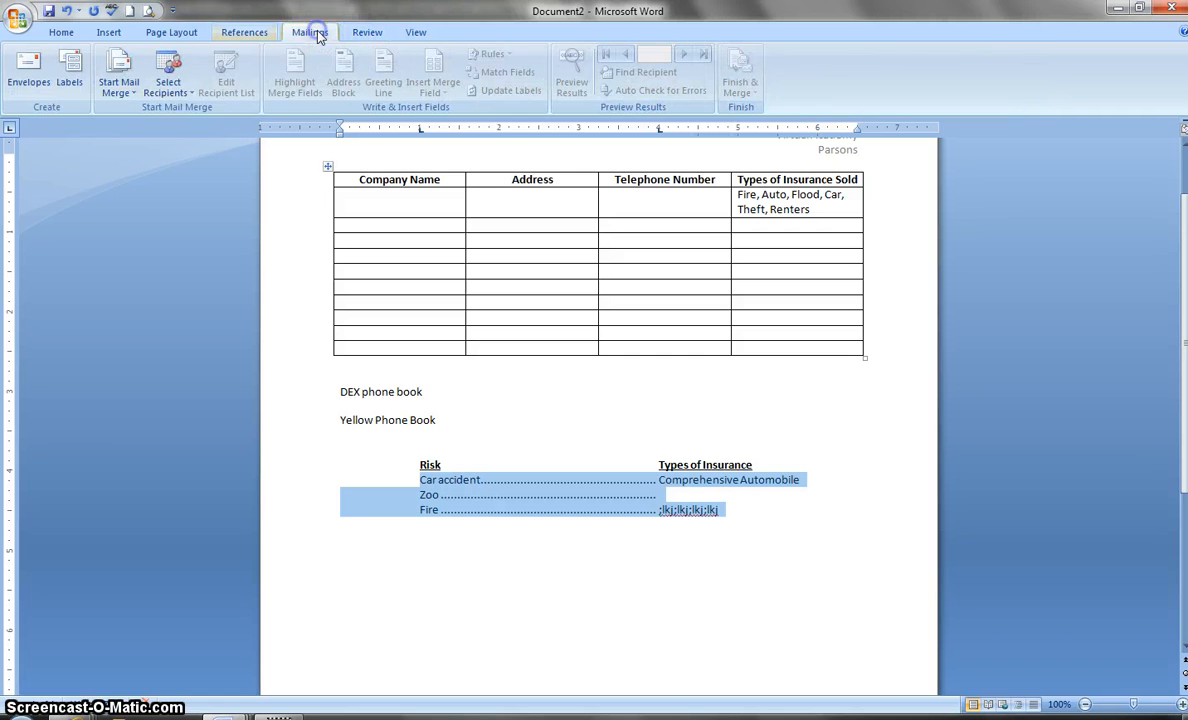
pyautogui.click(255, 34)
pyautogui.click(185, 33)
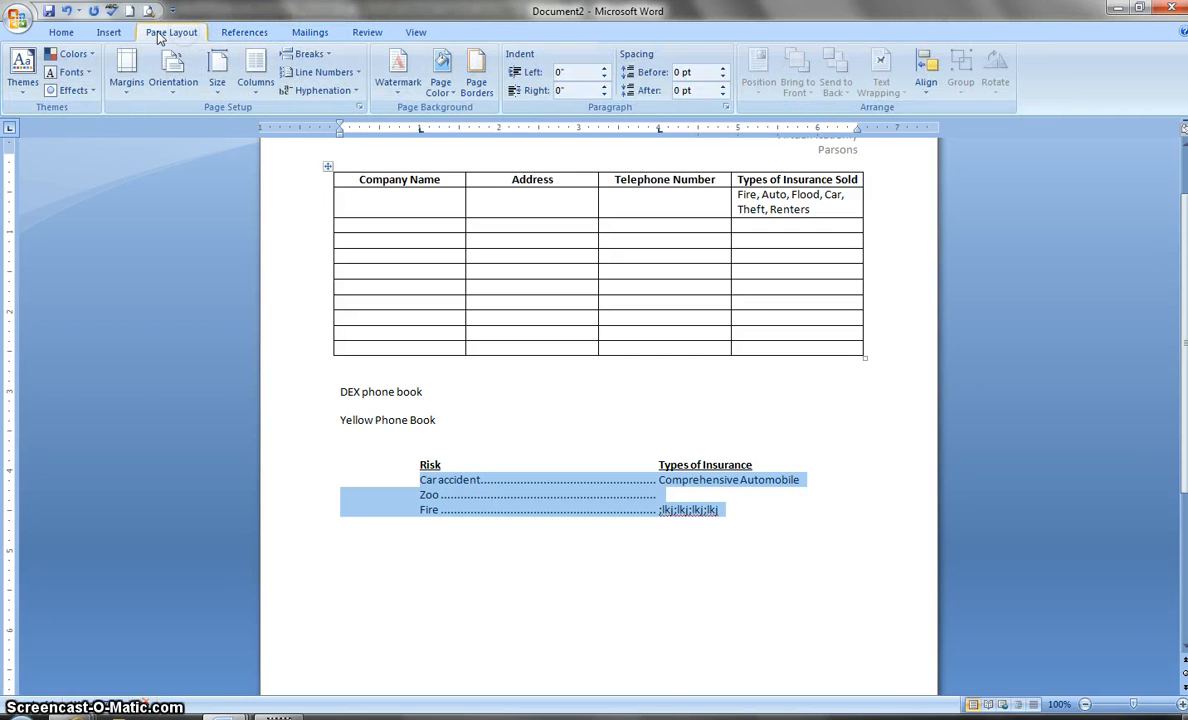
pyautogui.click(114, 33)
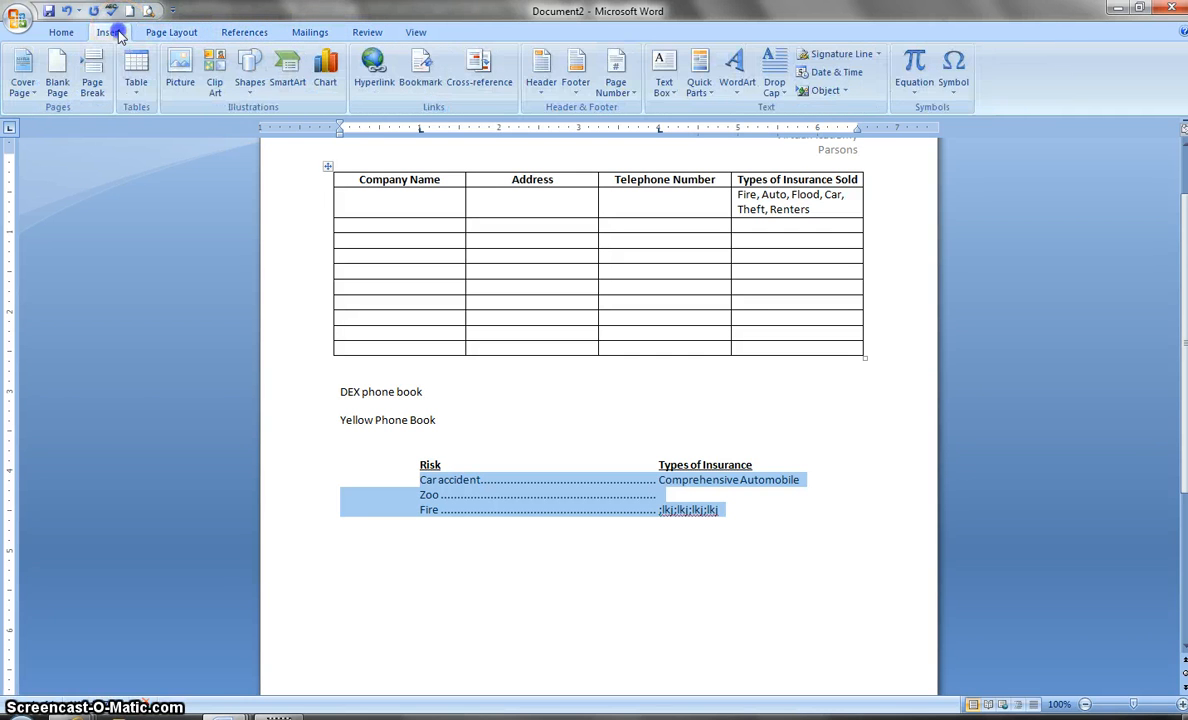
pyautogui.click(61, 33)
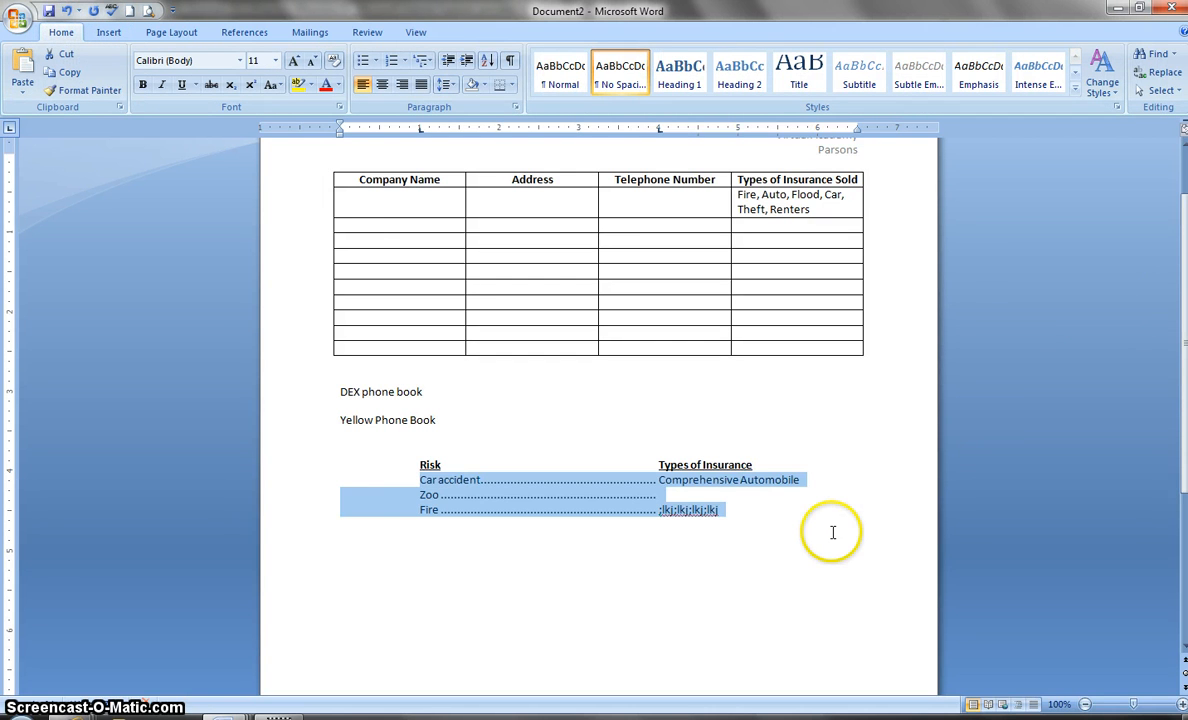
pyautogui.scroll(1, 836, 534)
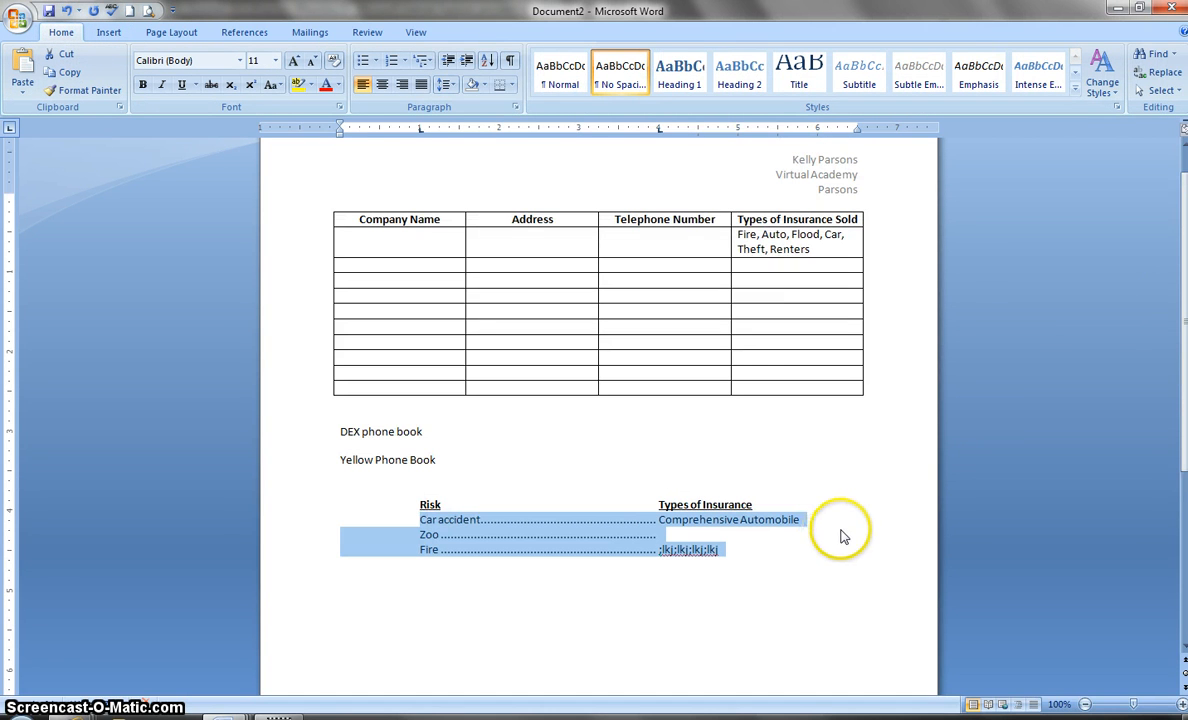
pyautogui.click(487, 62)
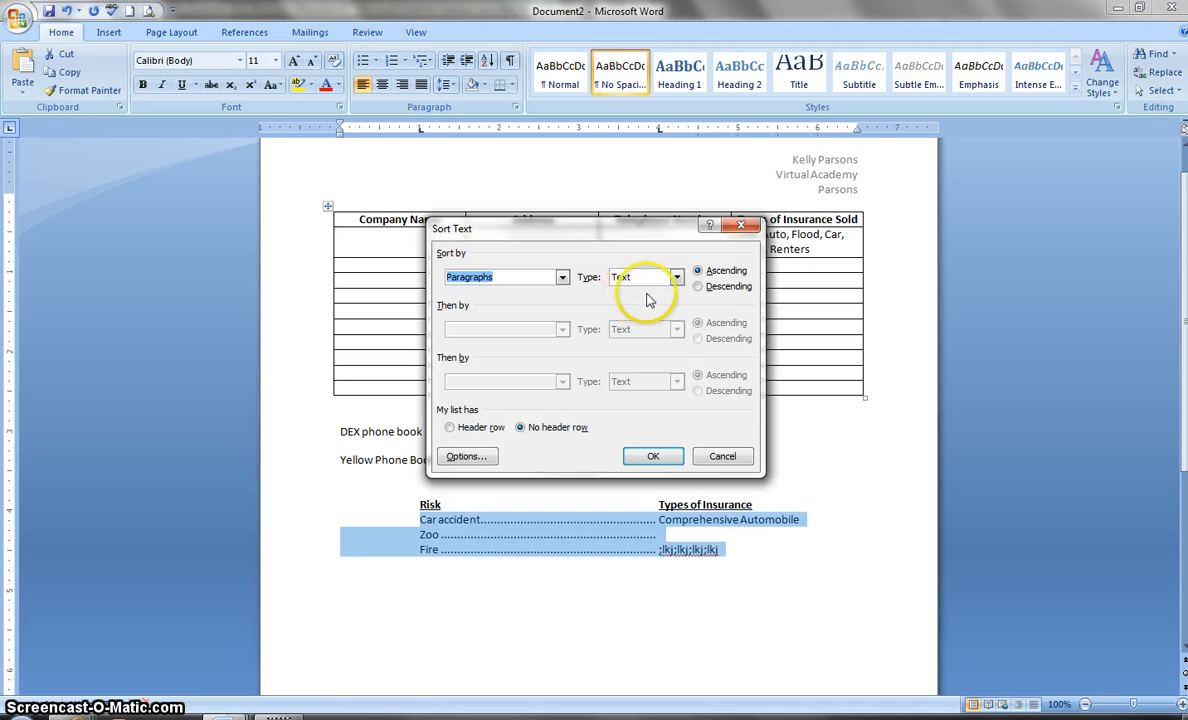
pyautogui.click(665, 456)
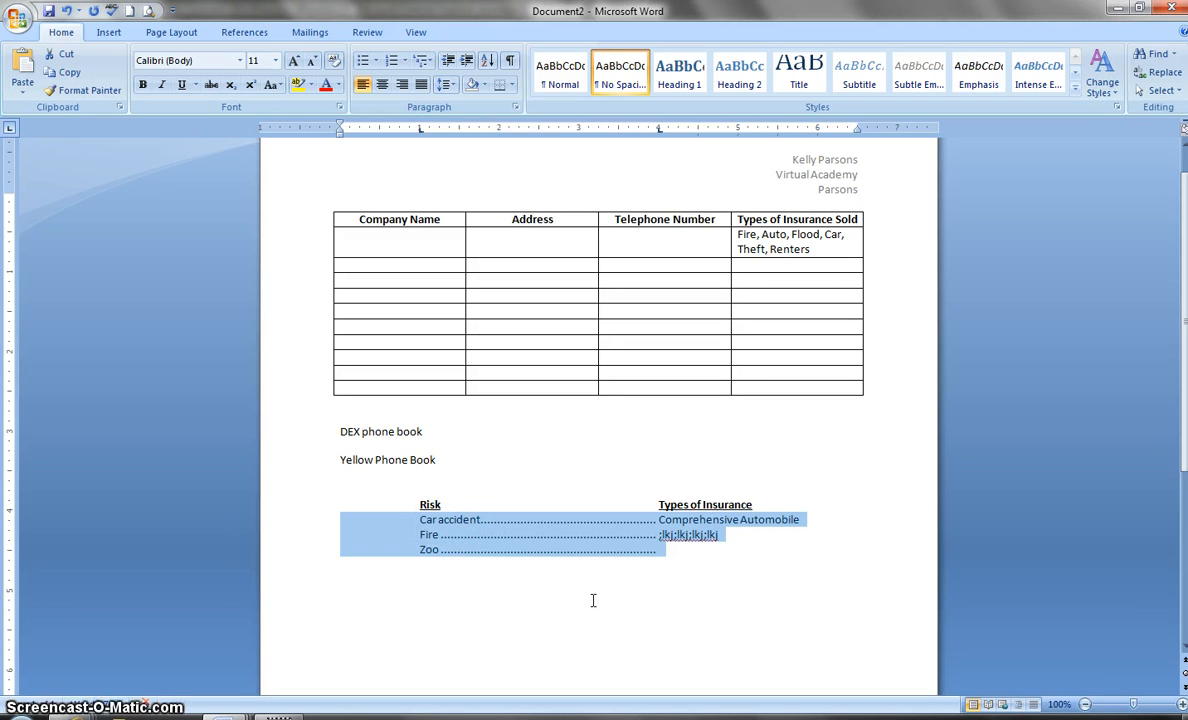
pyautogui.scroll(1, 589, 420)
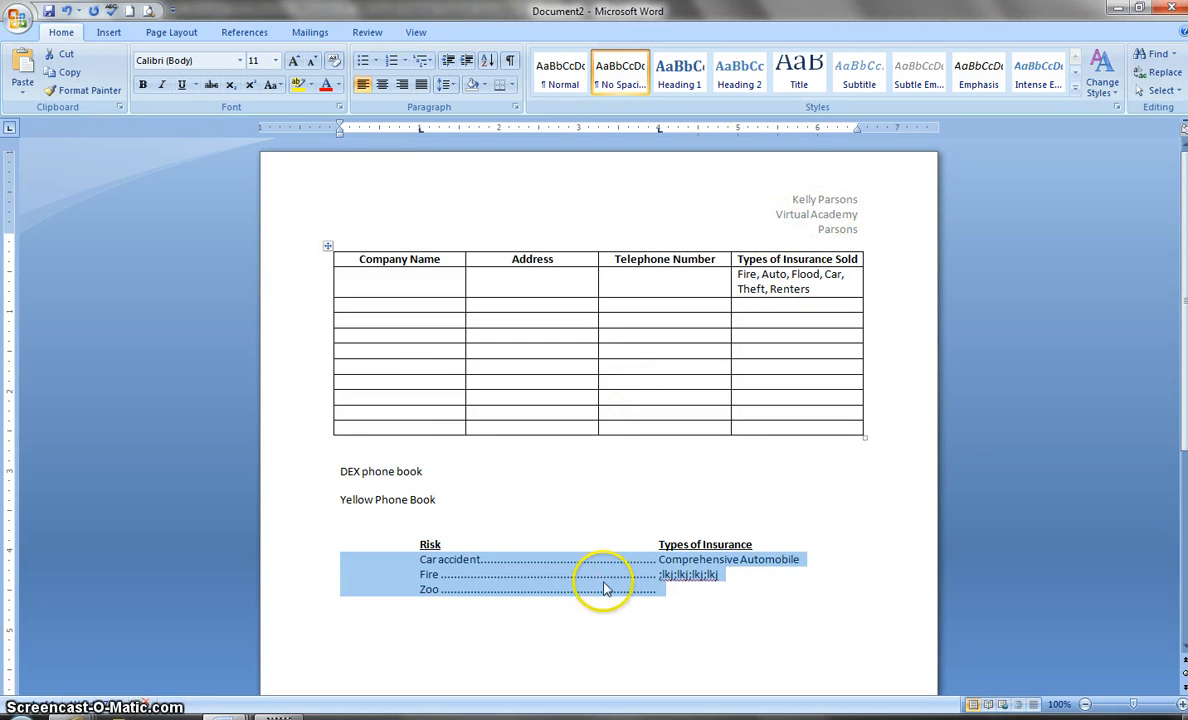
pyautogui.scroll(-1, 605, 589)
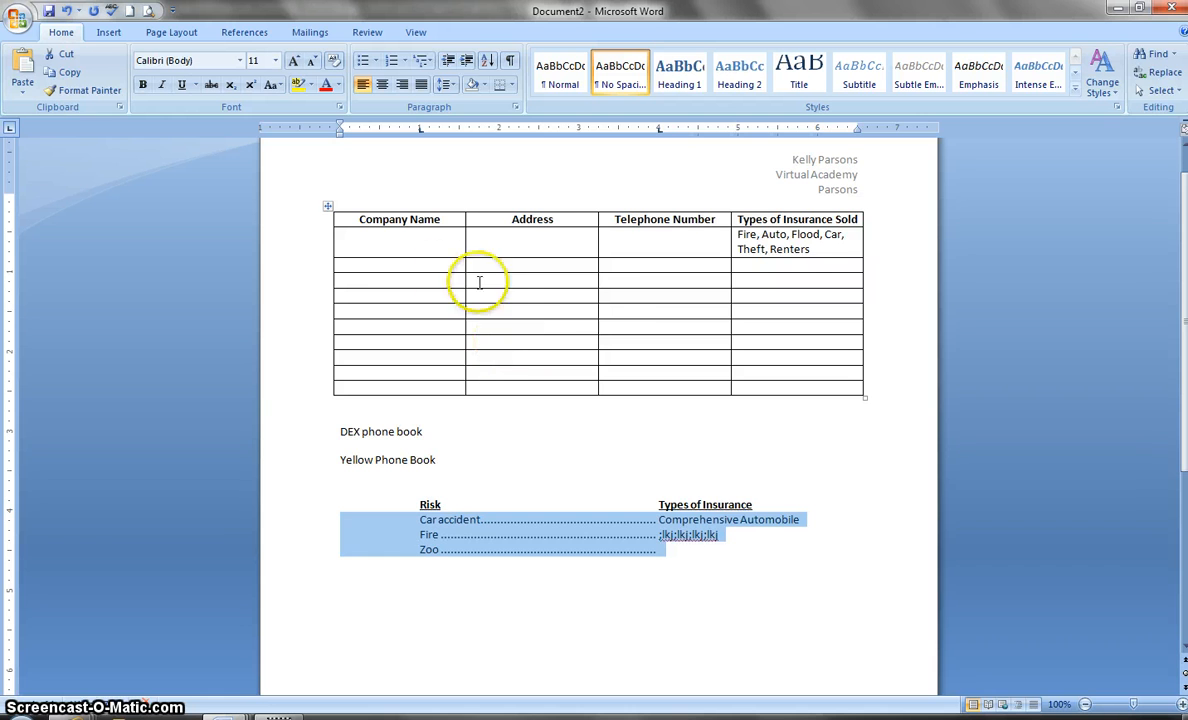
pyautogui.scroll(1, 545, 350)
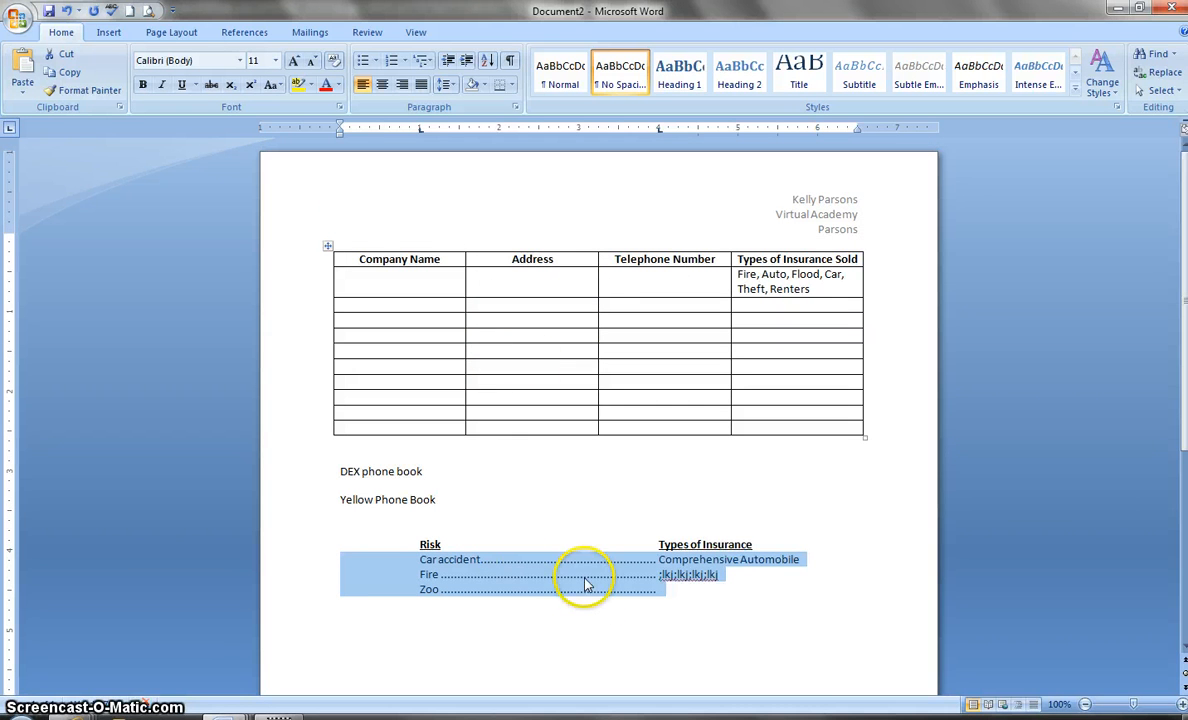
pyautogui.scroll(-1, 580, 552)
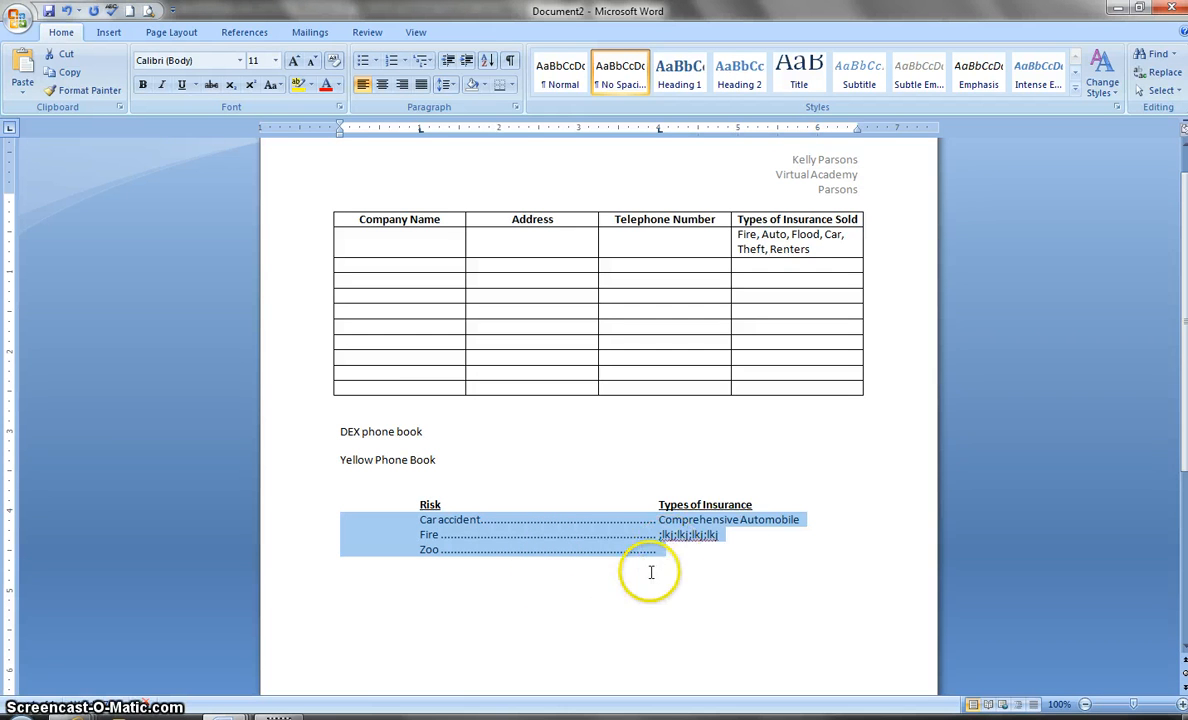
pyautogui.scroll(-2, 651, 572)
pyautogui.scroll(3, 651, 572)
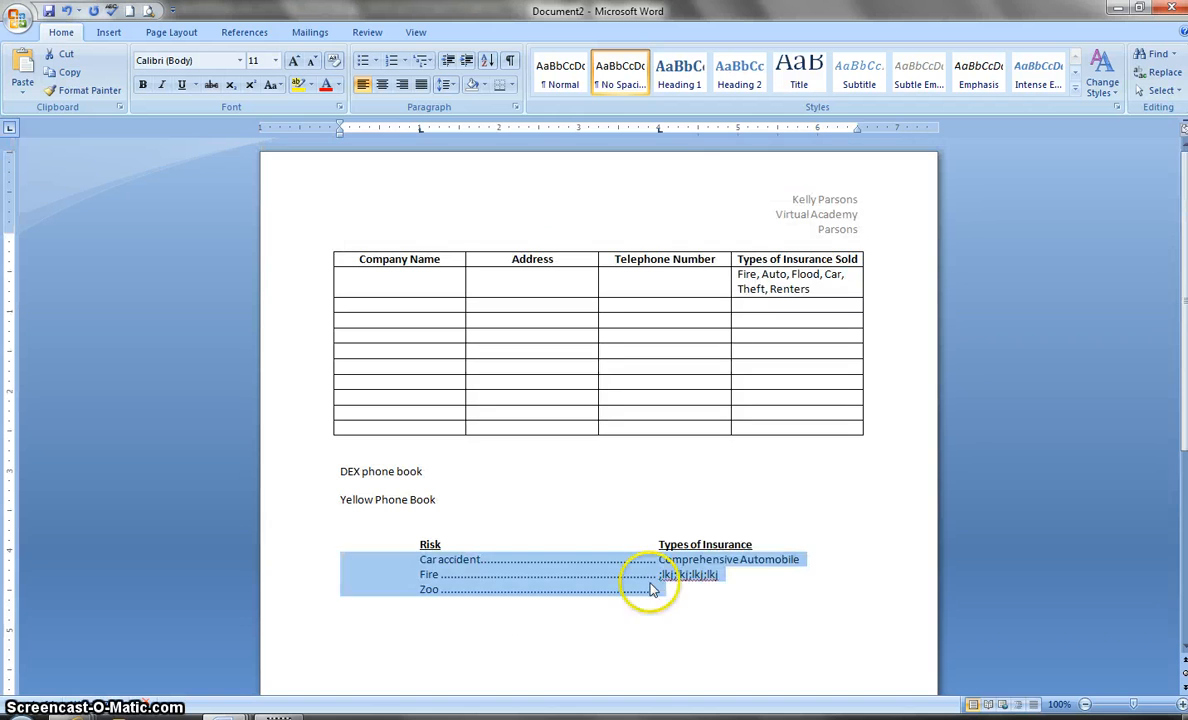
pyautogui.click(653, 598)
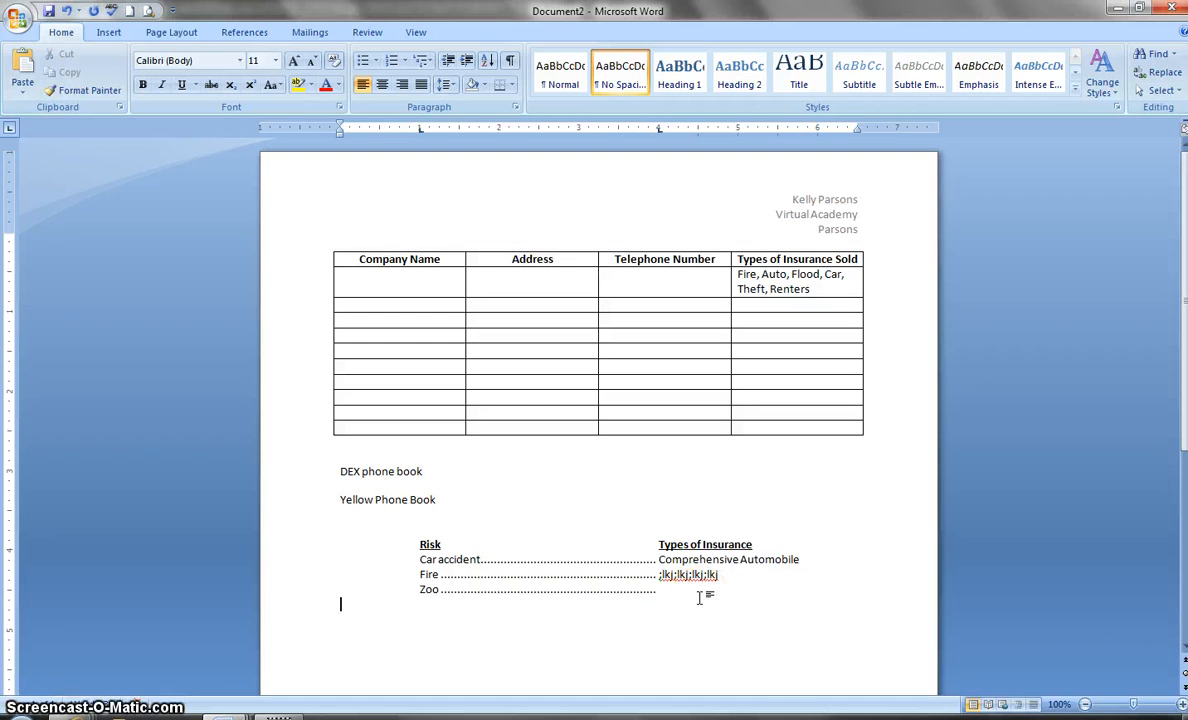